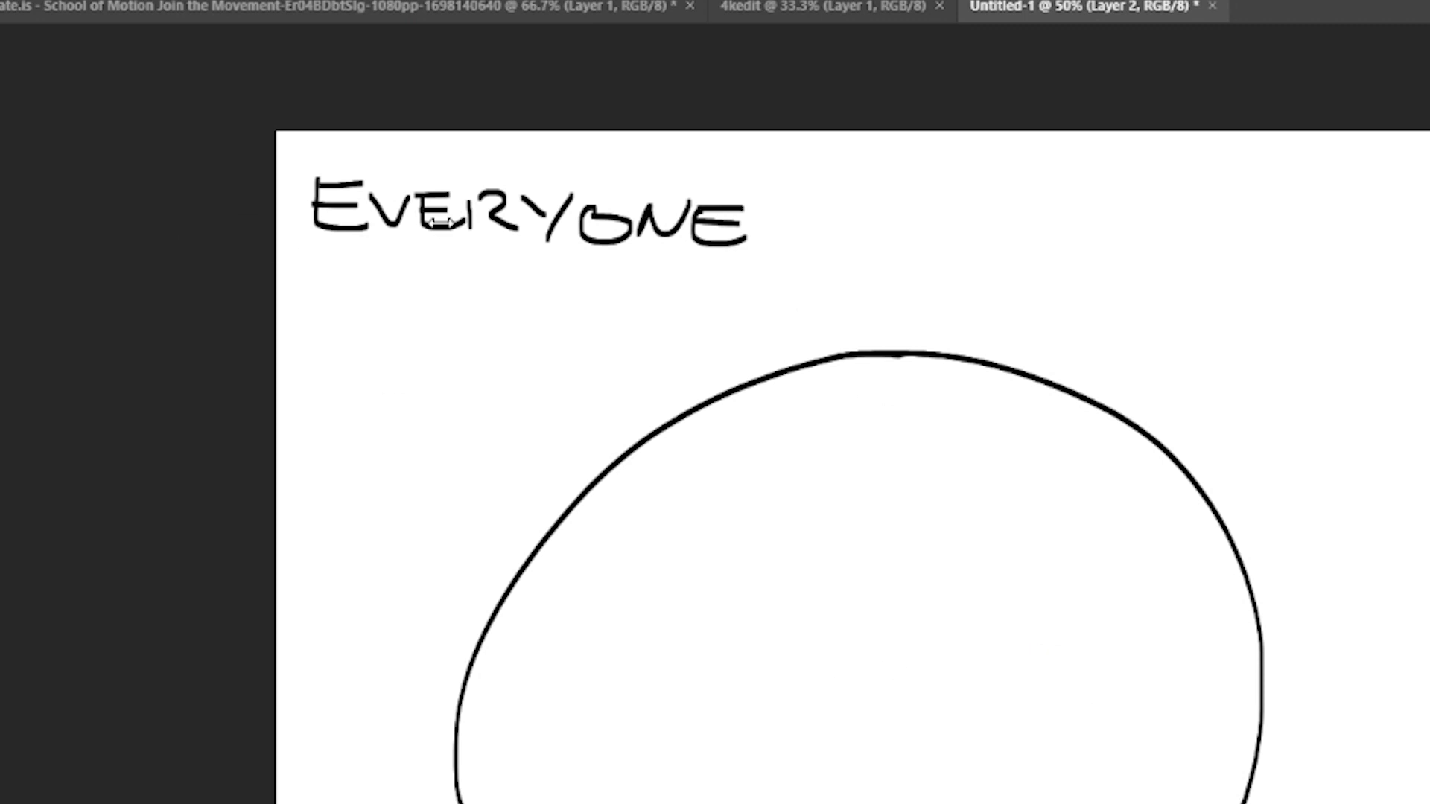
Underline the word EVERYONE, then draw and undo a pink stroke around the big ellipse
left_click_drag(324, 275, 766, 289)
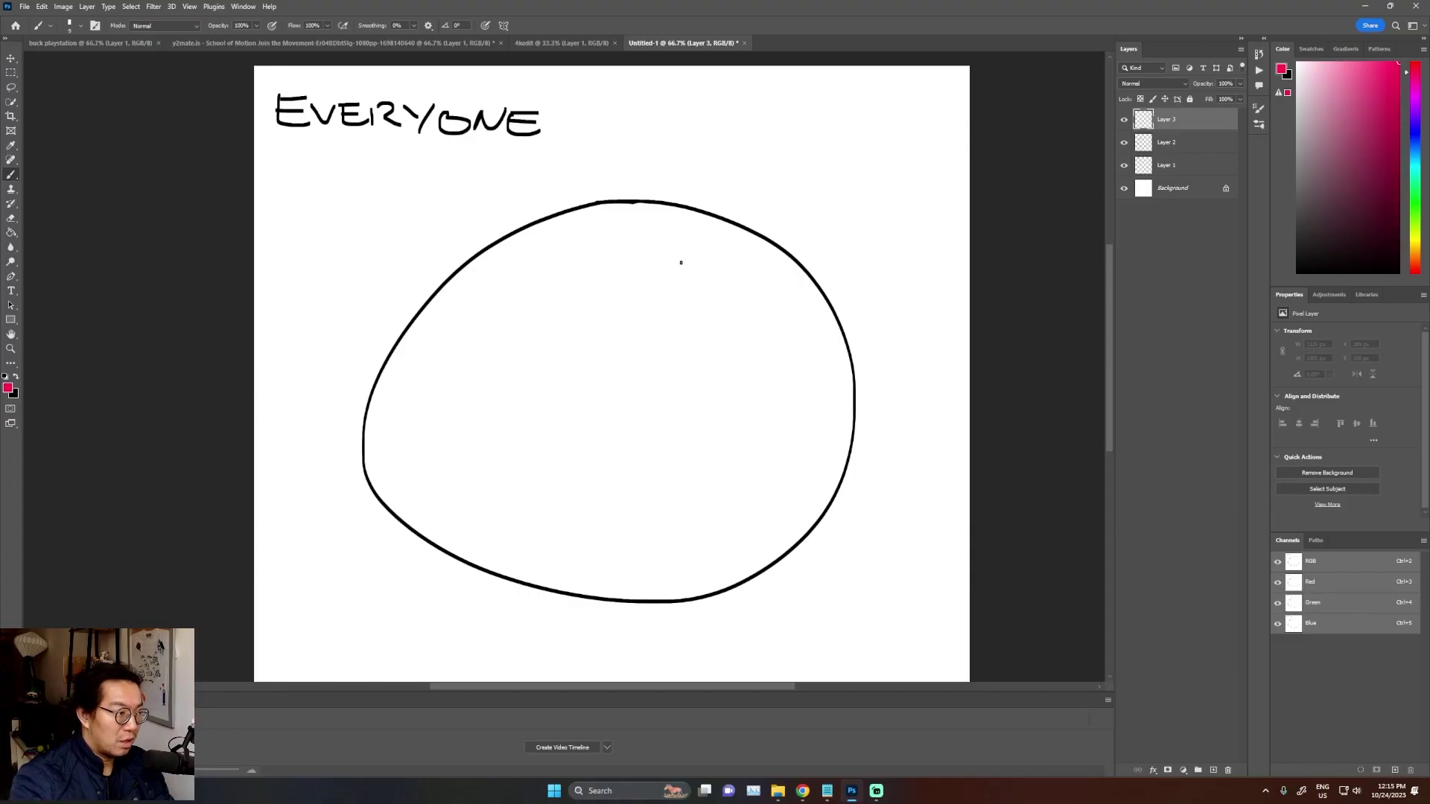
mouse_move(429, 289)
left_mouse_down()
mouse_move(897, 399)
mouse_move(623, 319)
left_mouse_up()
key("ctrl+z")
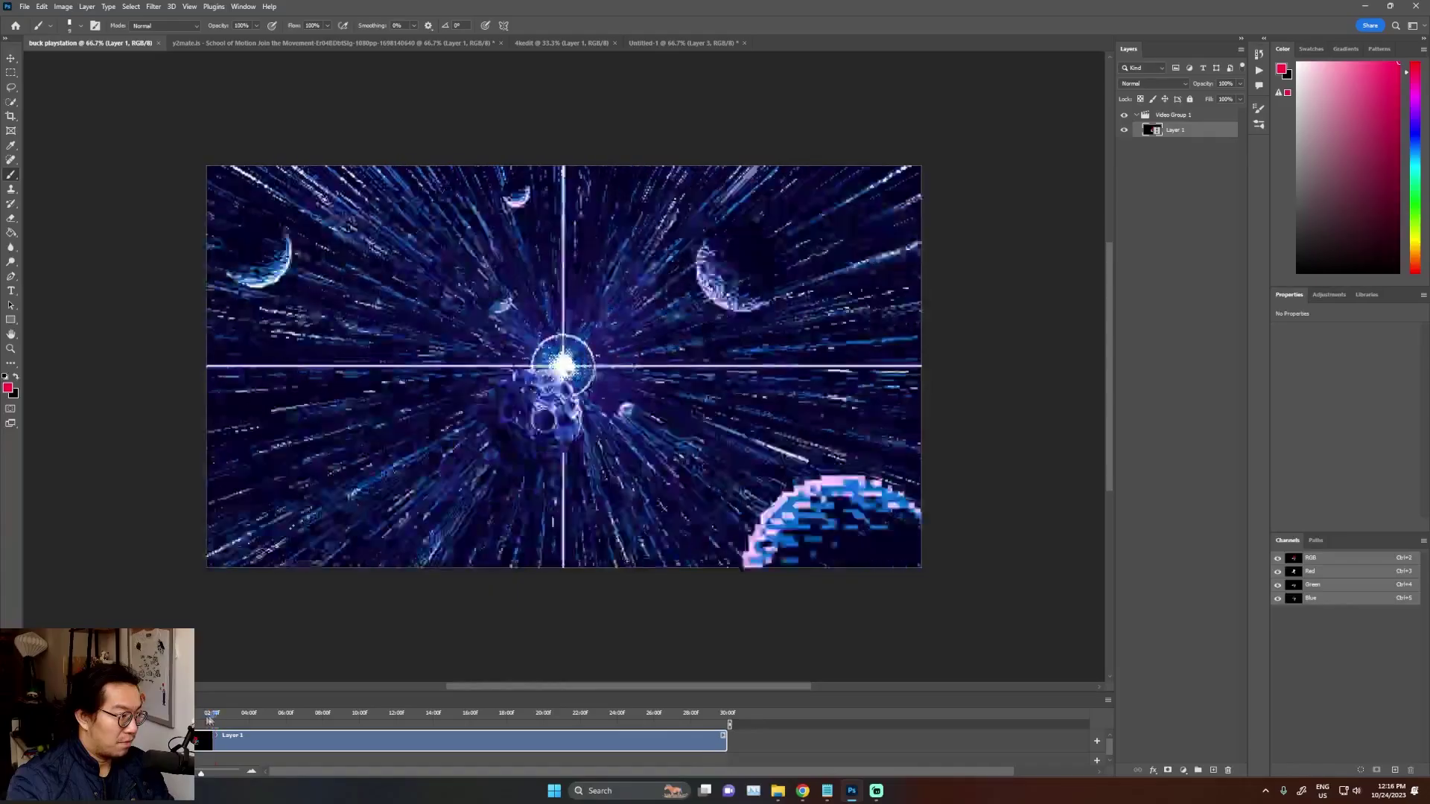
Scrub the buck playstation video from the pixel-planet frame to the city scene, then return to the Everyone sketch
left_click_drag(210, 718, 214, 714)
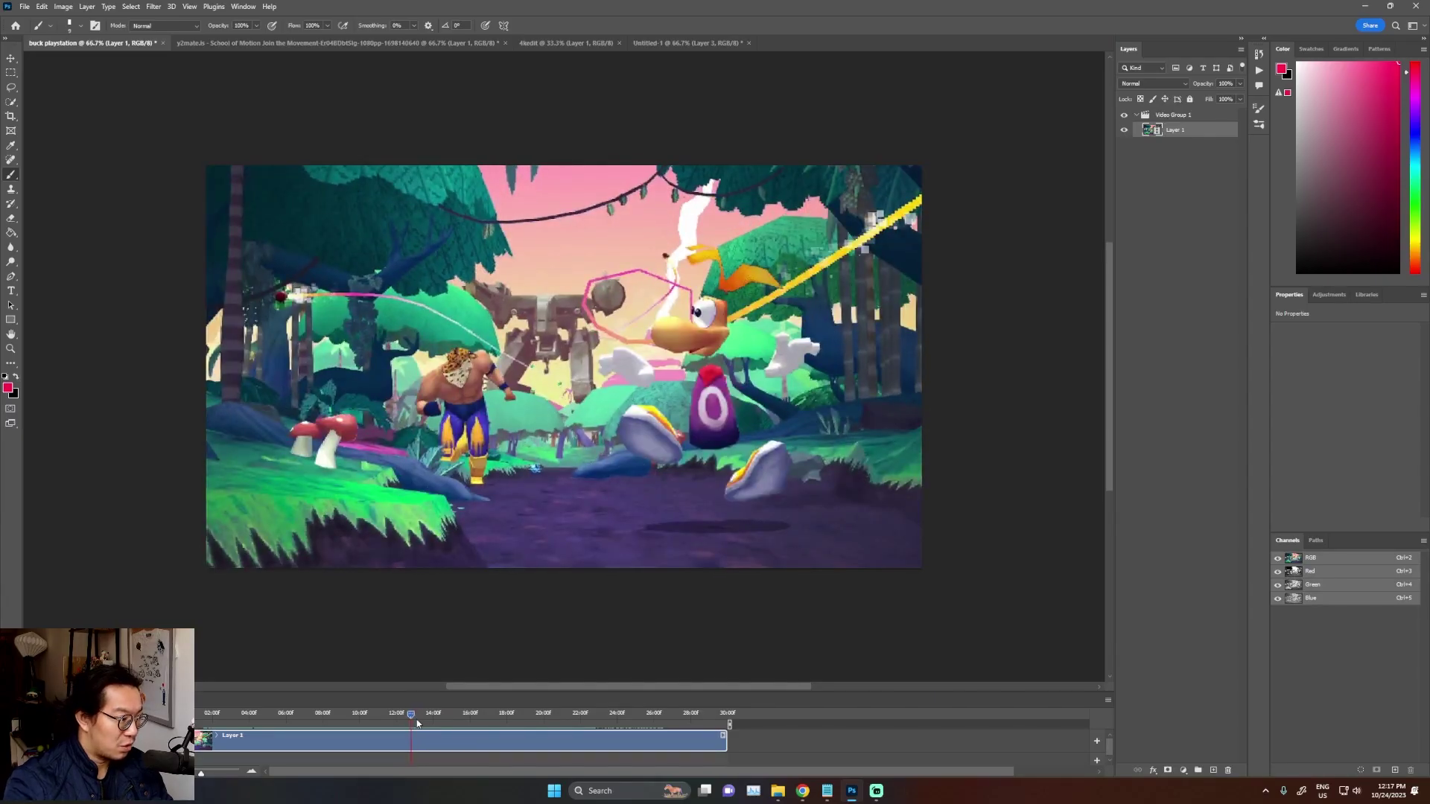
left_click_drag(417, 724, 538, 724)
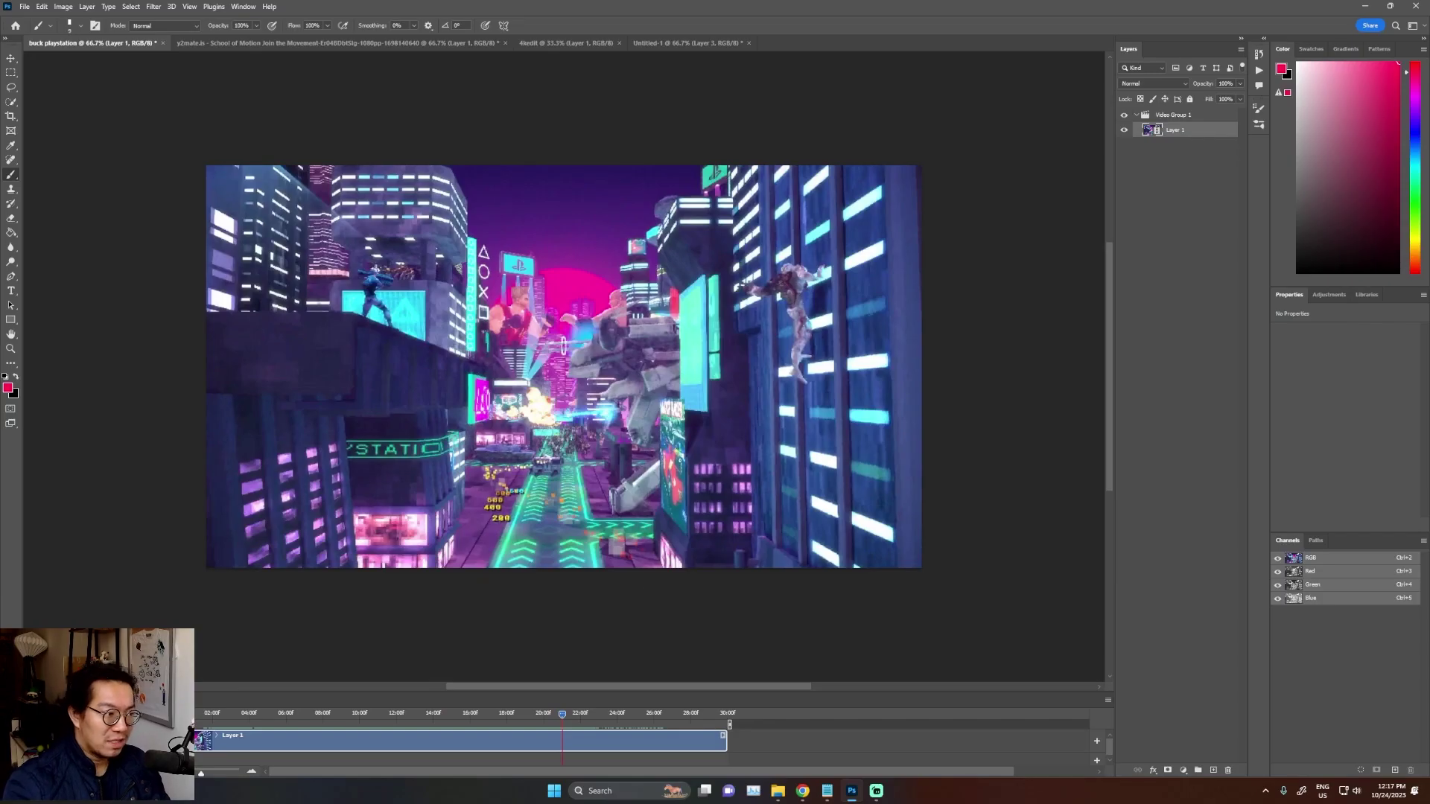
left_click(678, 43)
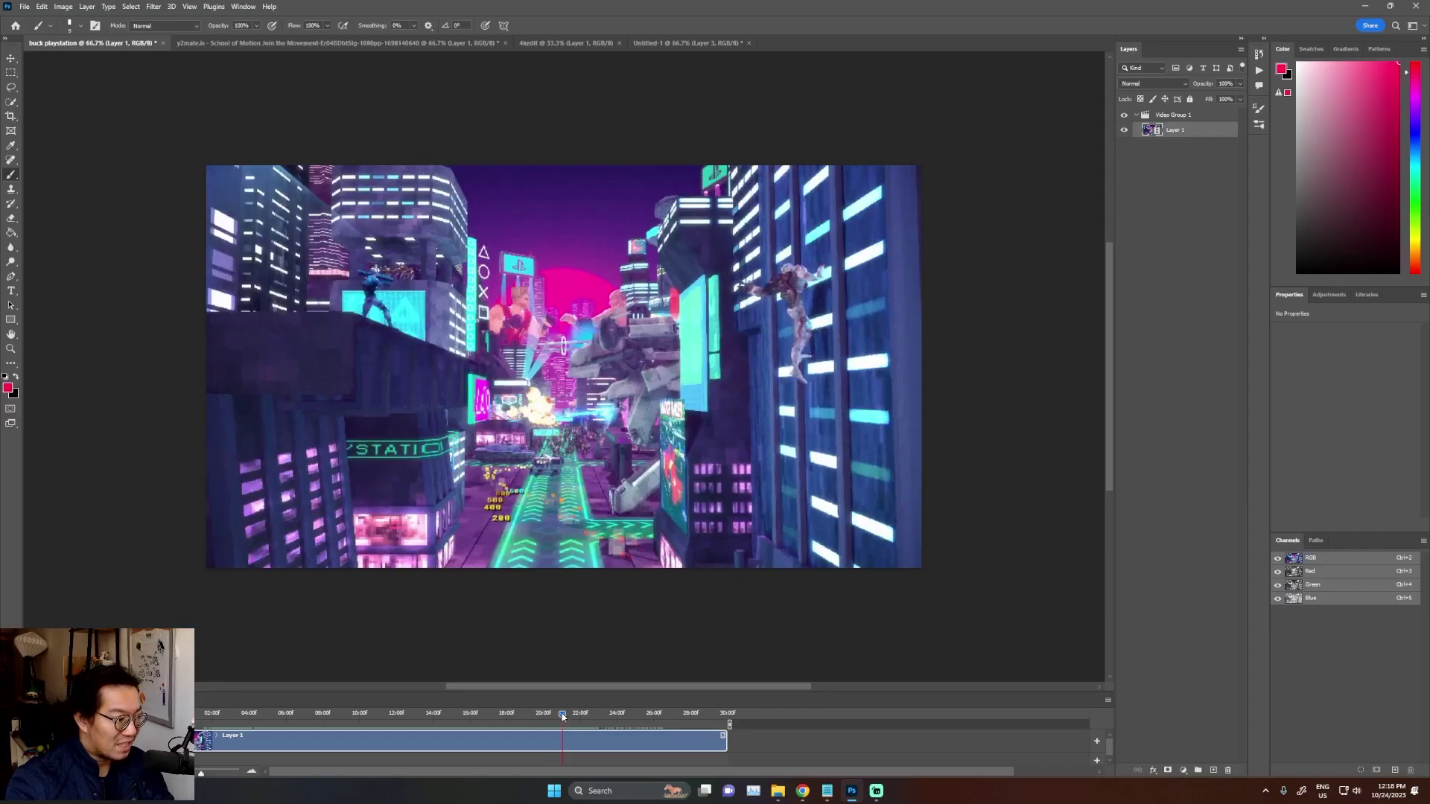
mouse_move(563, 717)
left_mouse_down()
mouse_move(594, 715)
mouse_move(578, 723)
left_mouse_up()
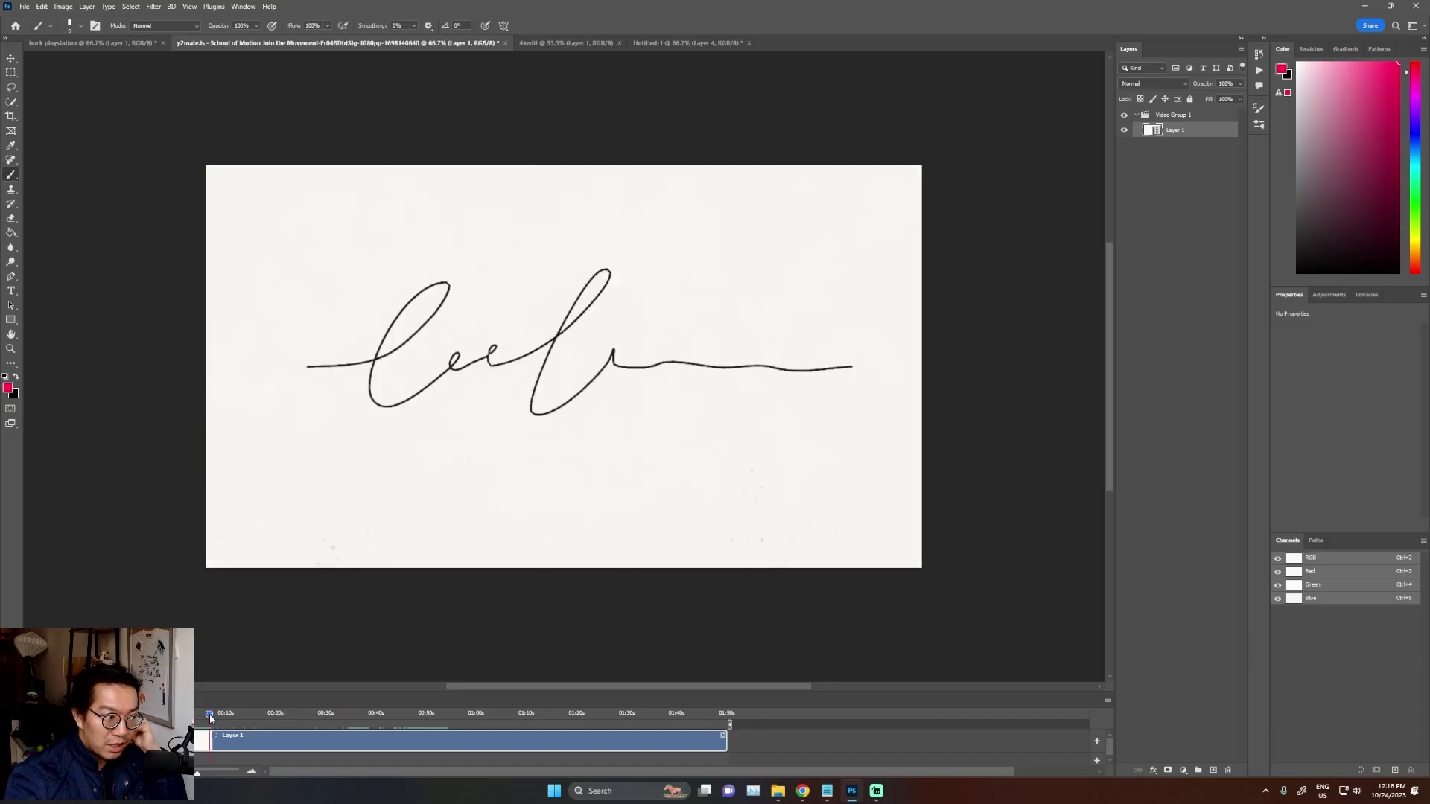
Scrub the School of Motion video to the deer-and-mosquito desk scene and circle the deer's head in red
left_click_drag(249, 719, 487, 713)
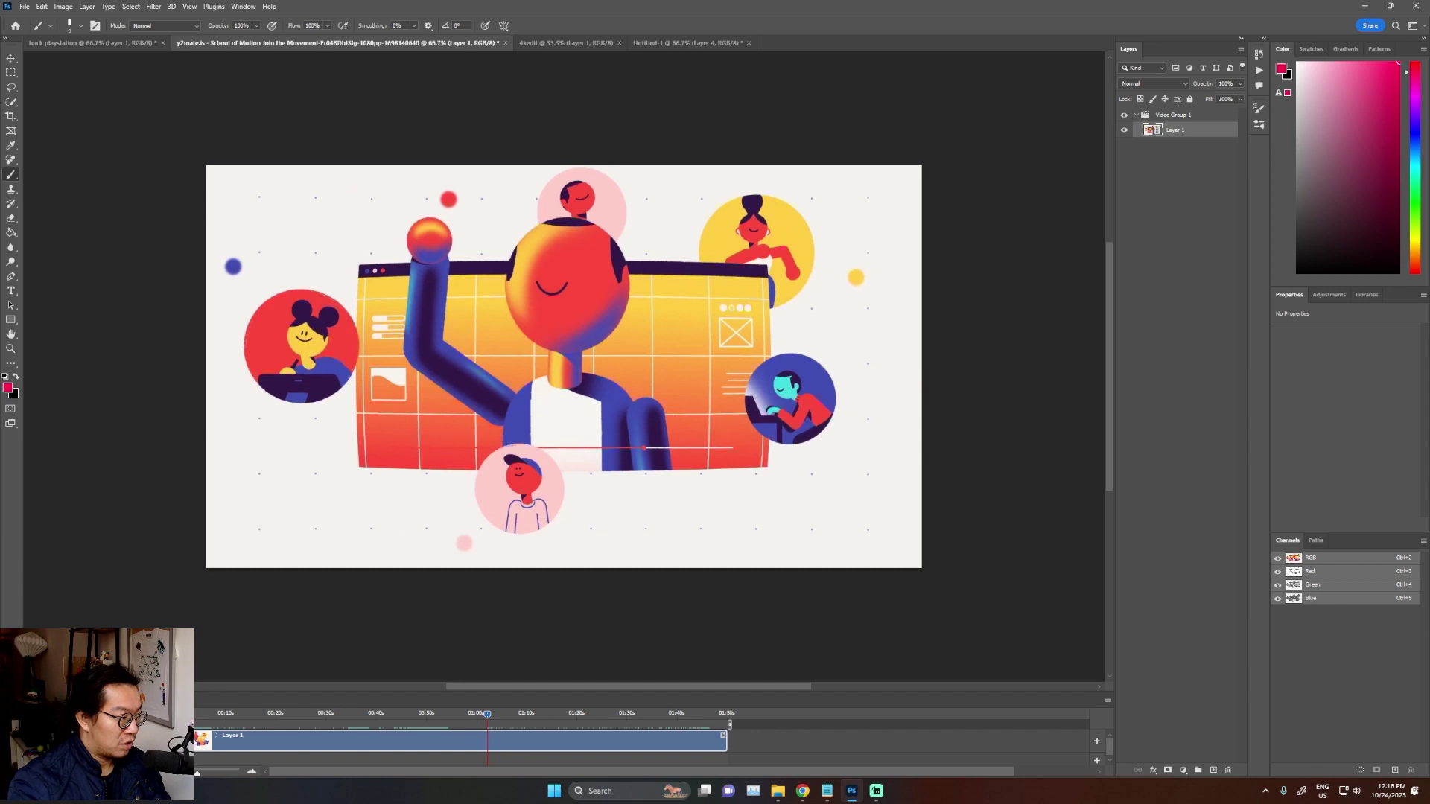
left_click(517, 713)
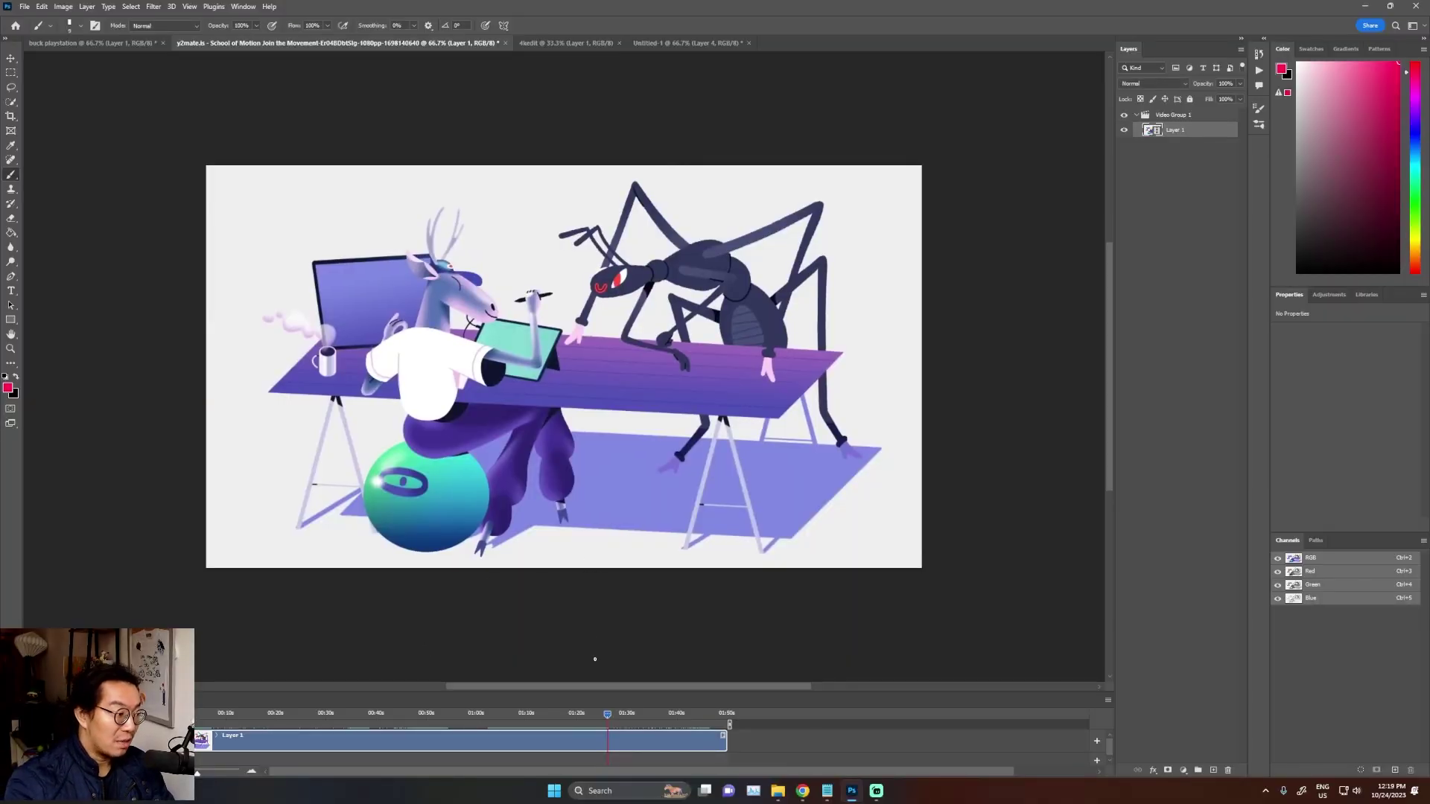
left_click_drag(598, 713, 514, 717)
left_click_drag(558, 272, 568, 286)
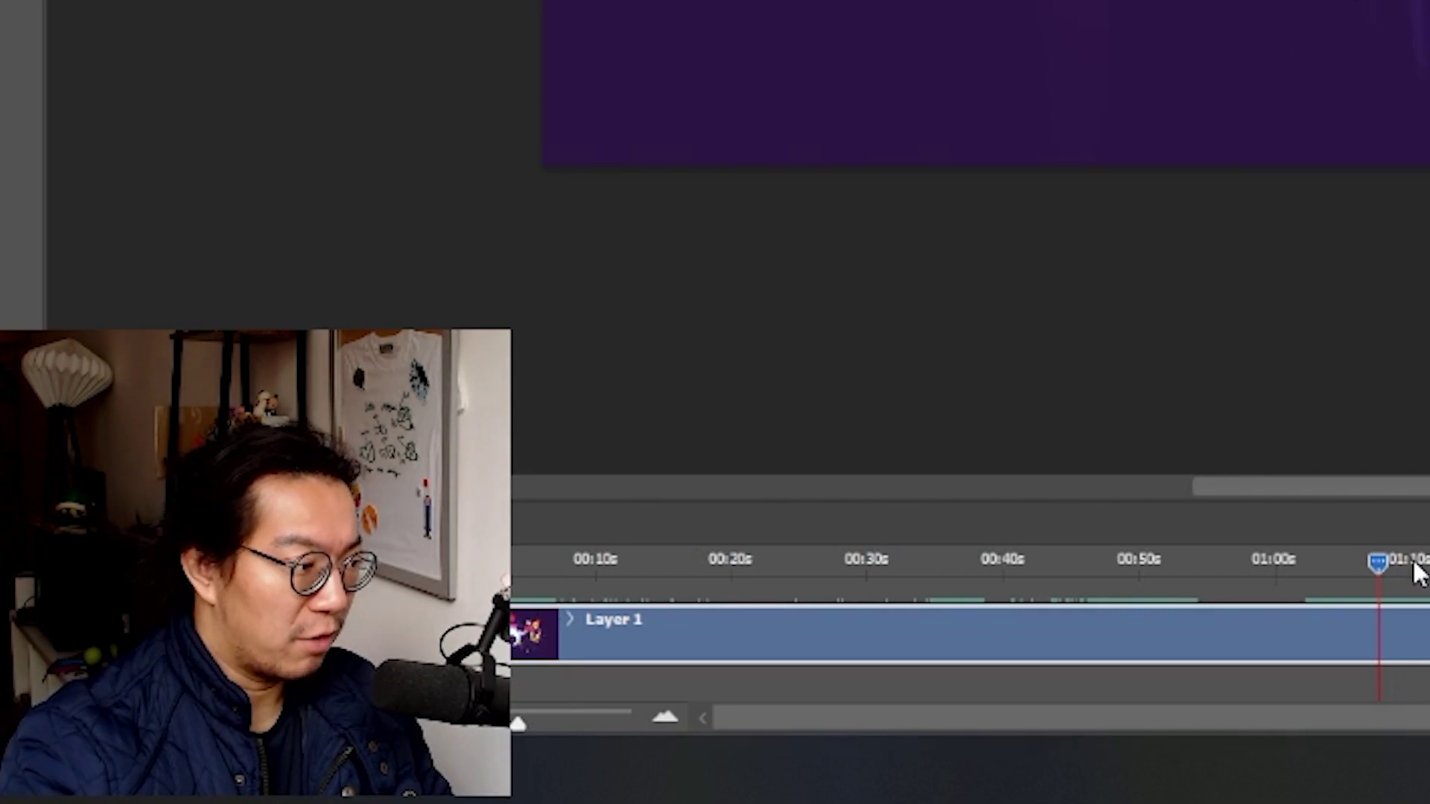
left_click_drag(1417, 574, 1429, 559)
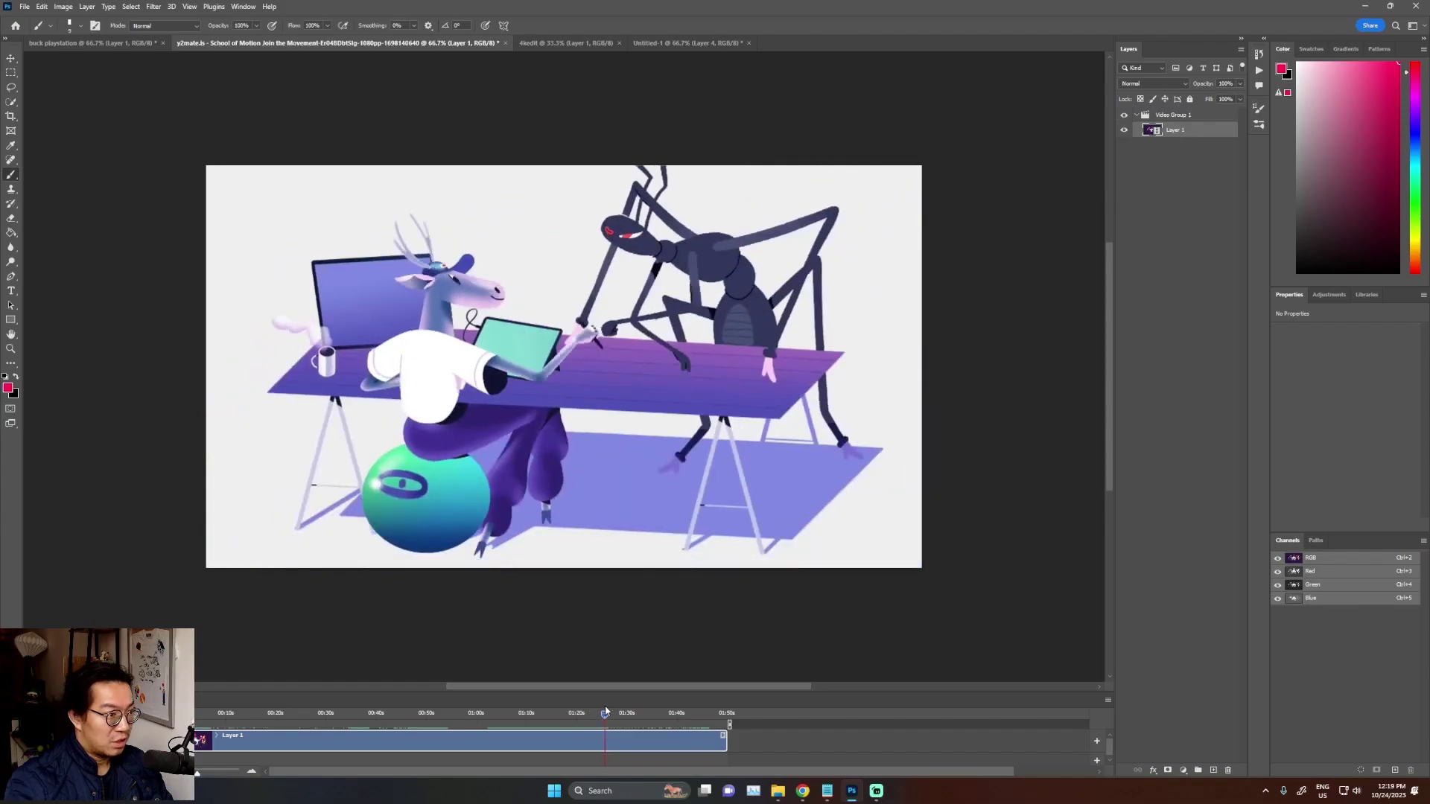
left_click_drag(604, 714, 596, 717)
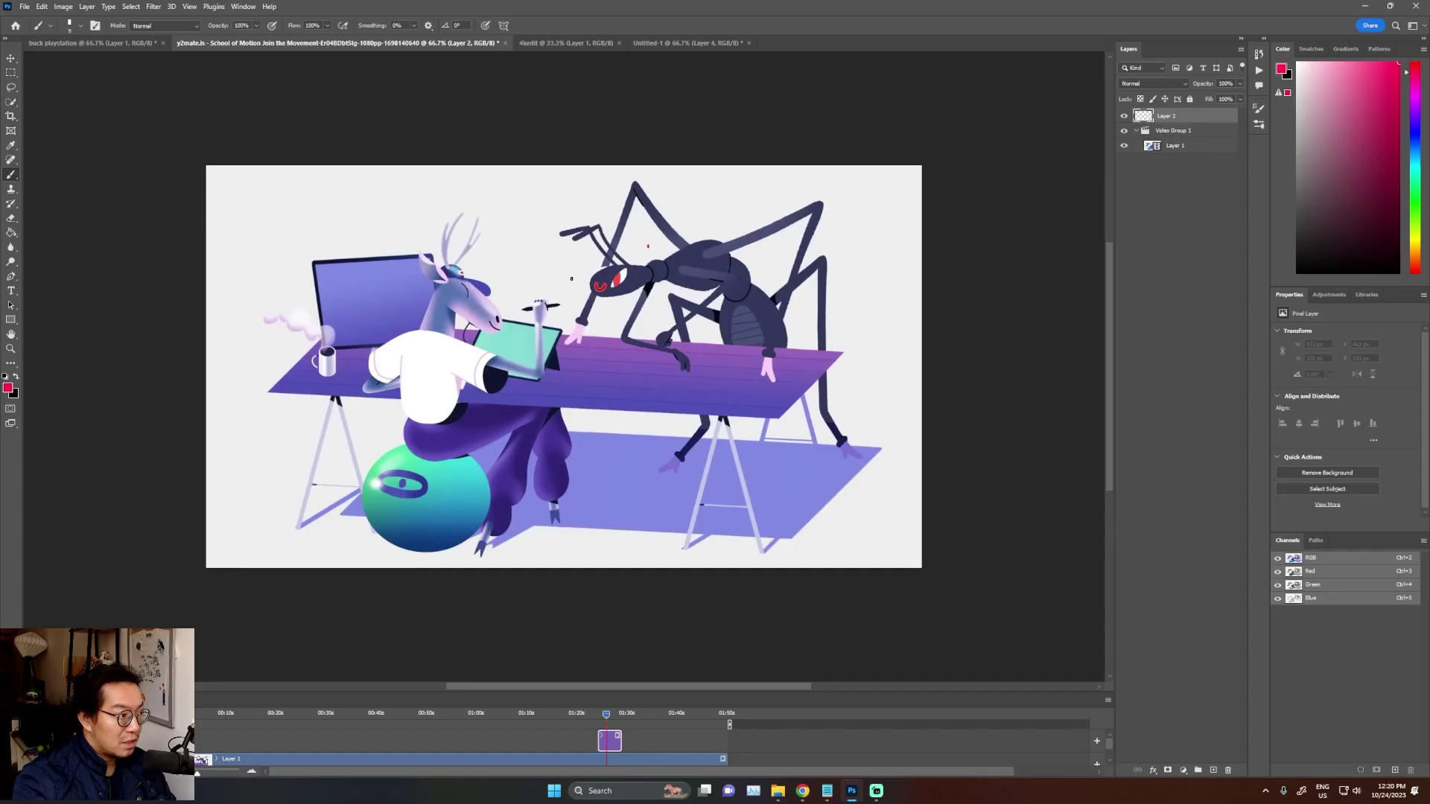
left_click_drag(571, 279, 645, 246)
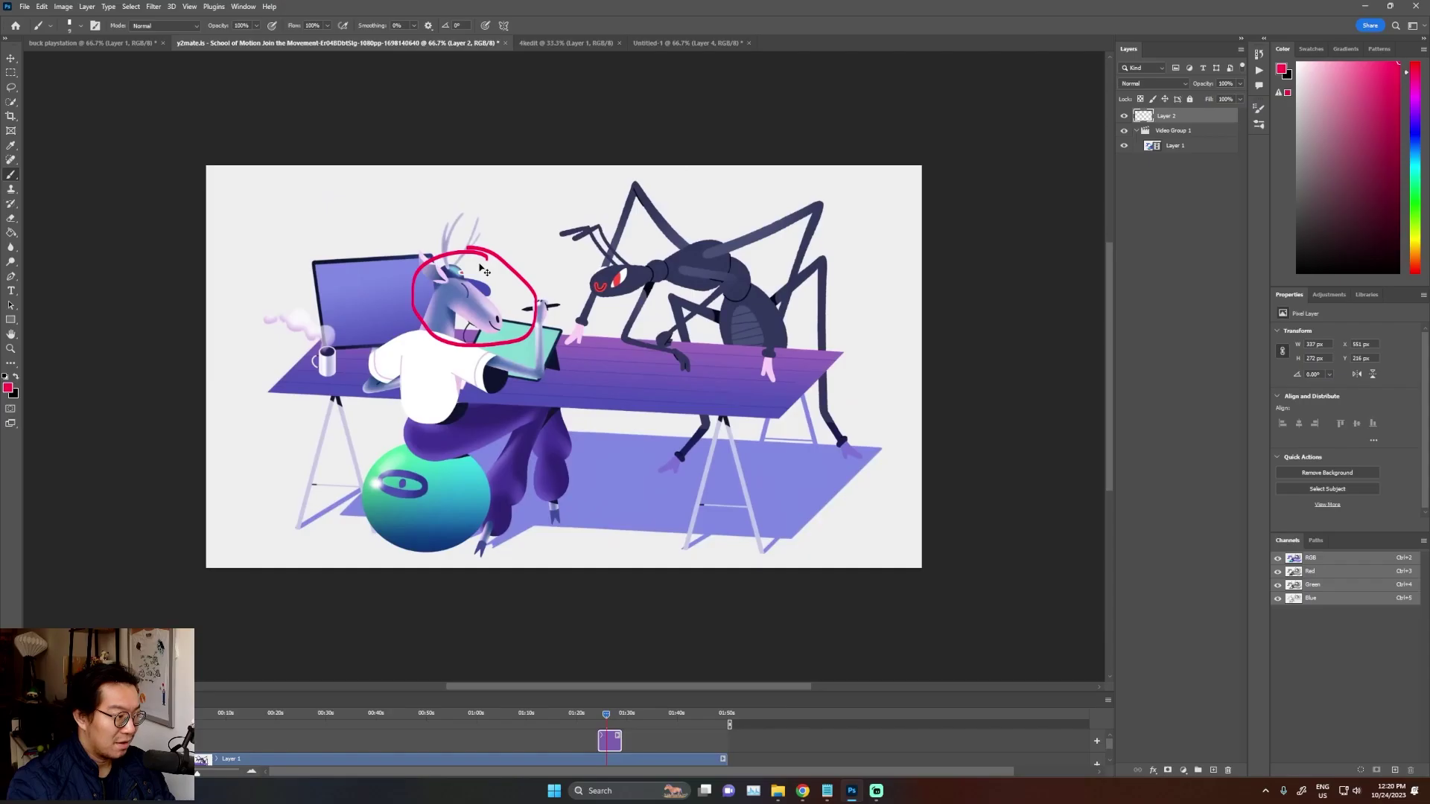
Replace the deer-head circle with a red circle around the green ball's eye
key("ctrl+z")
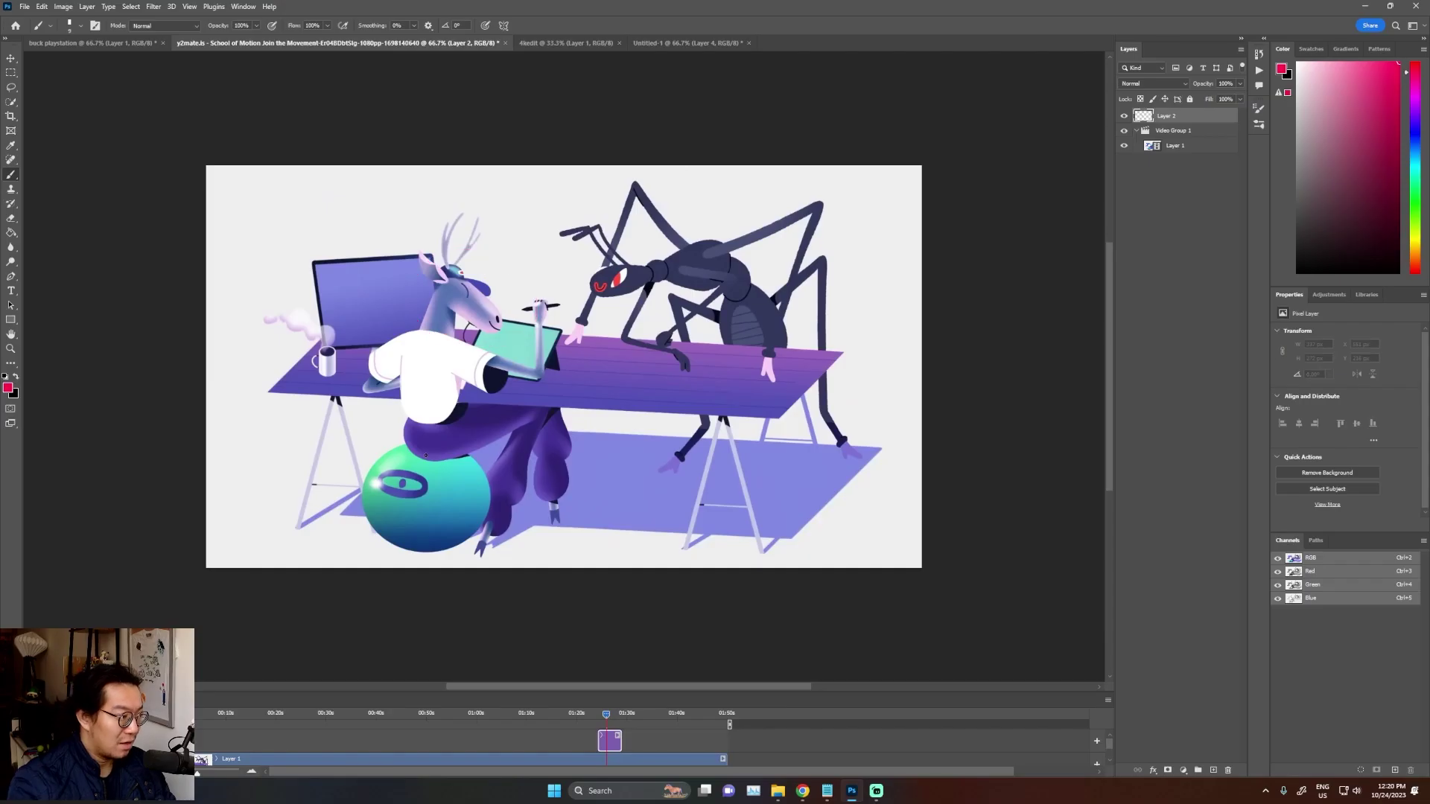
left_click_drag(406, 454, 417, 455)
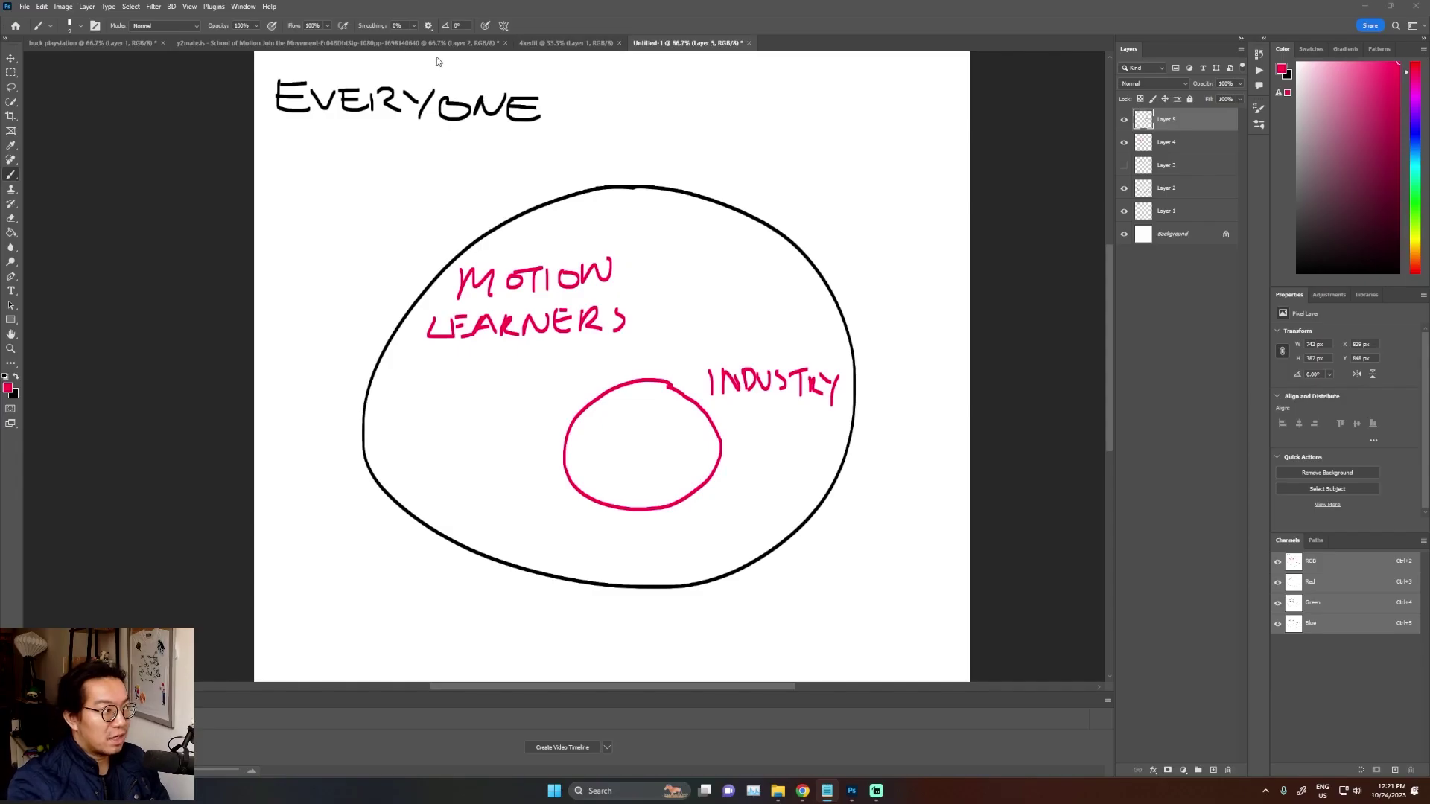
left_click(417, 43)
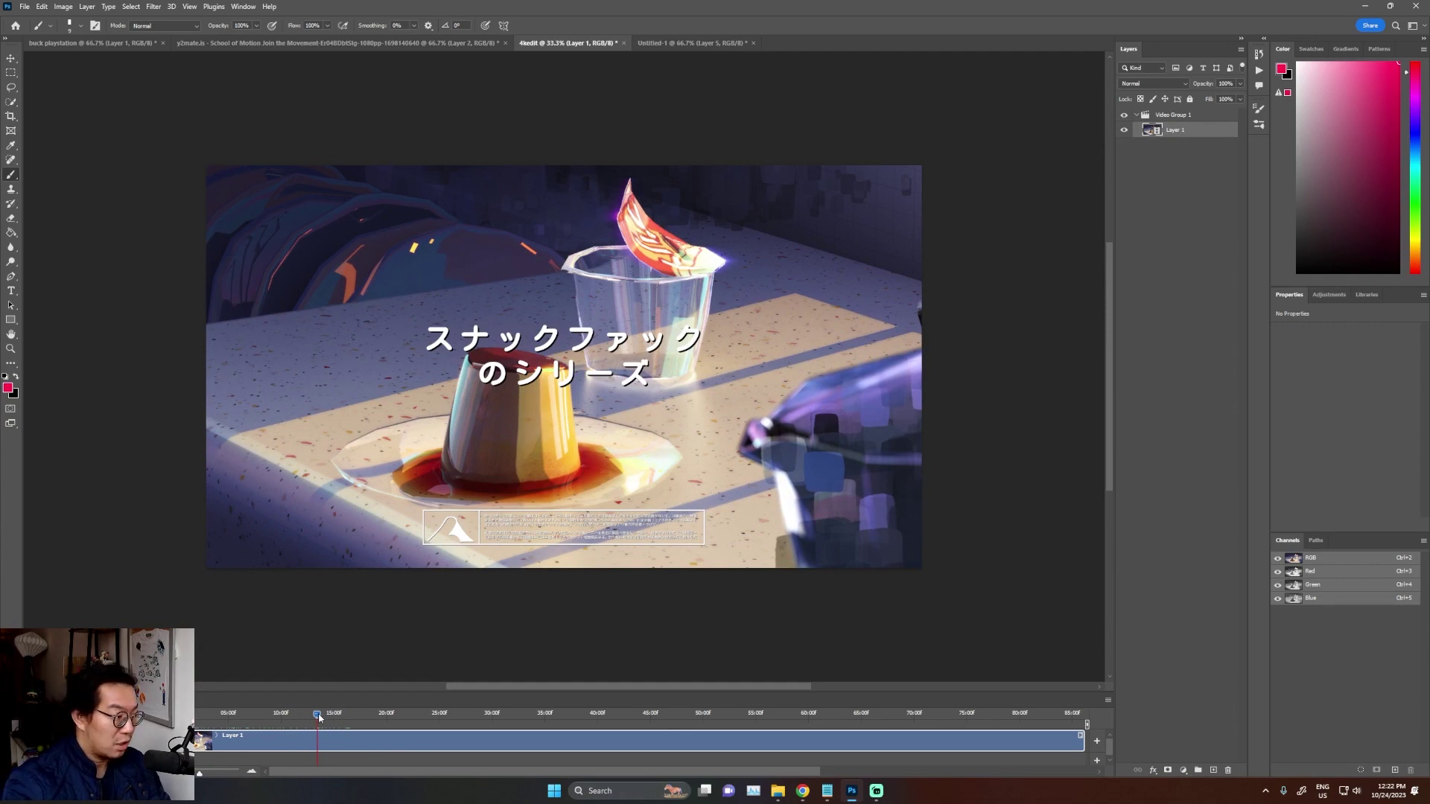
Scrub the 4kedit clip past the bakery scene to a credits frame, then hide the Everyone sketch's INDUSTRY circle layer
left_click_drag(318, 713, 321, 720)
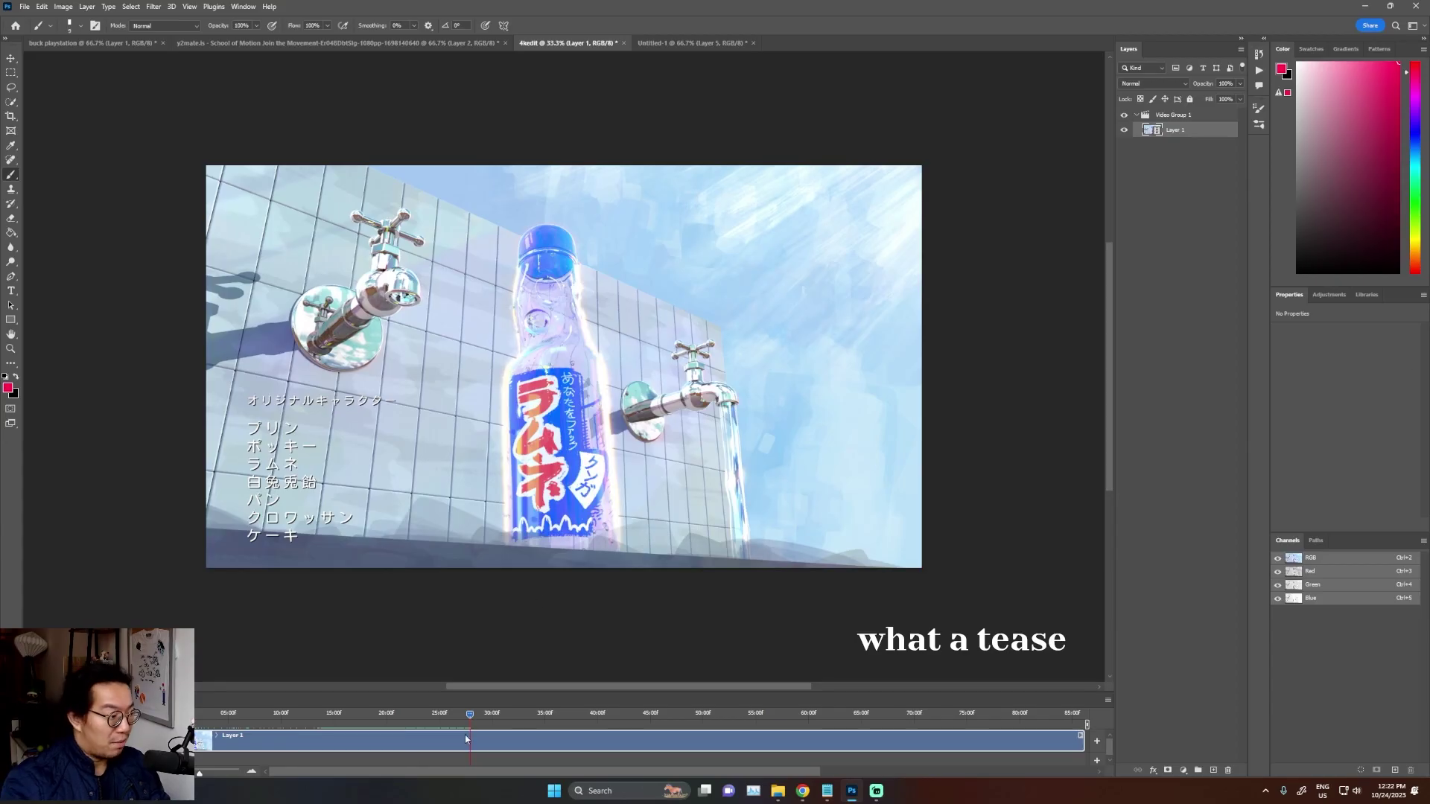
left_click_drag(469, 717, 505, 730)
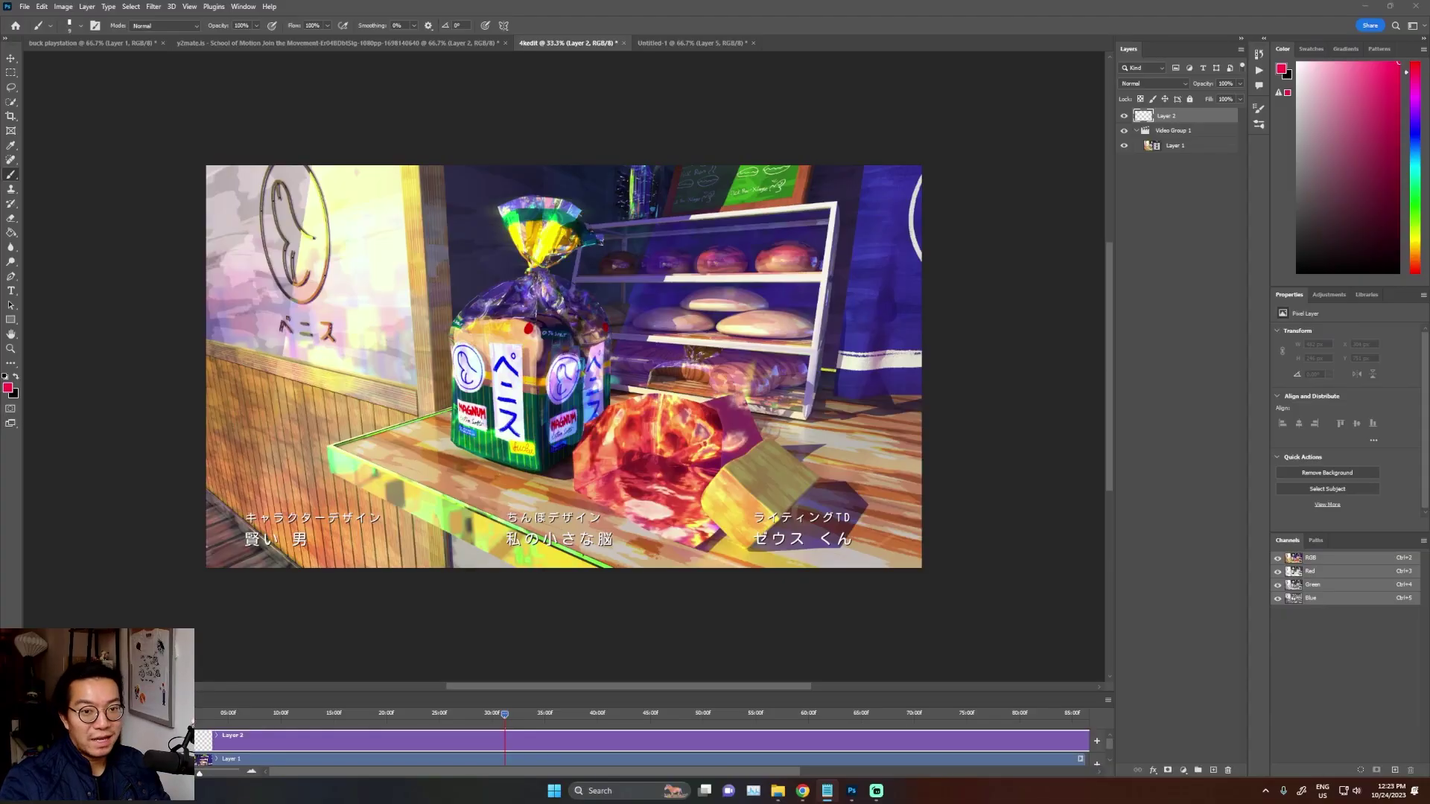
left_click_drag(507, 714, 628, 717)
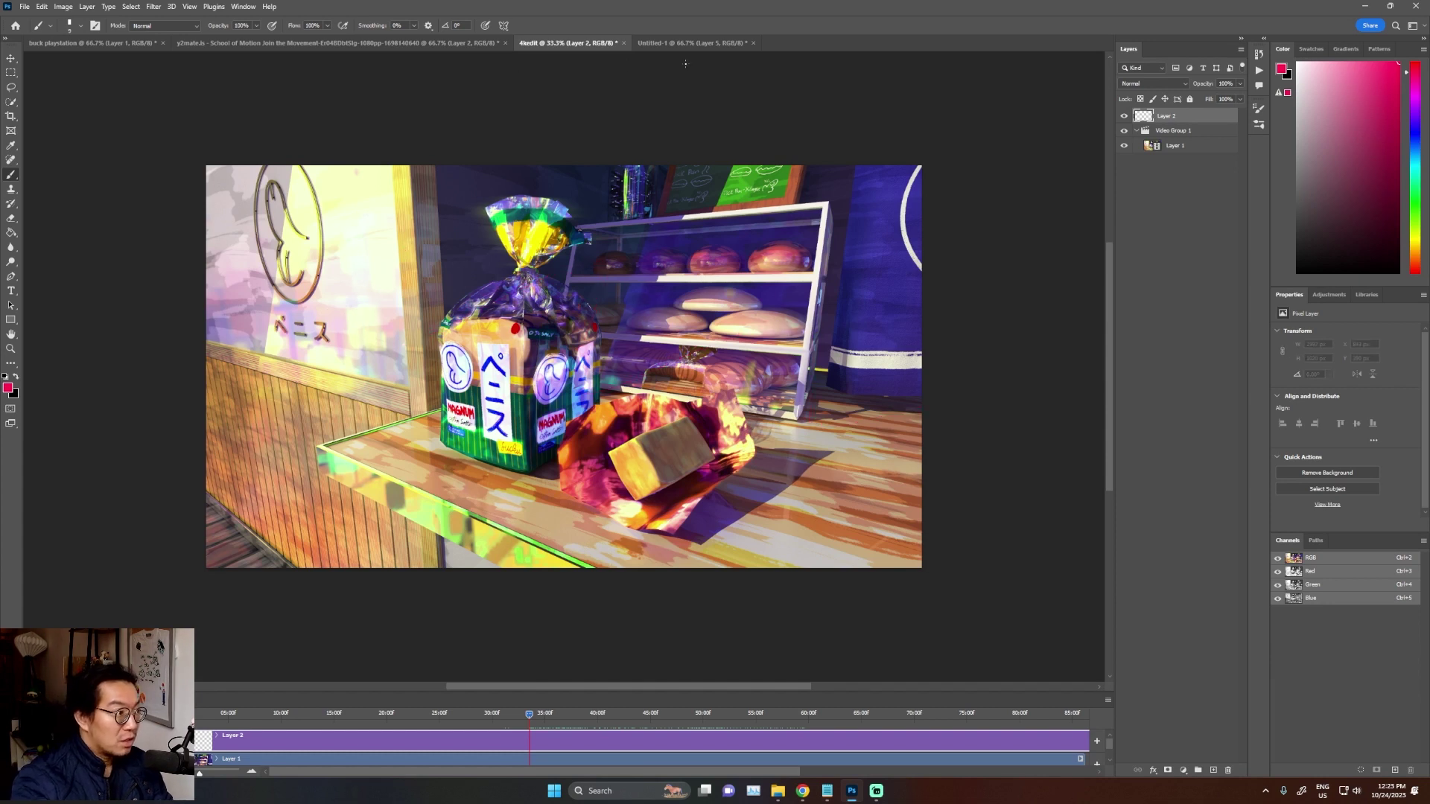
key("ctrl+Tab")
left_click(1124, 120)
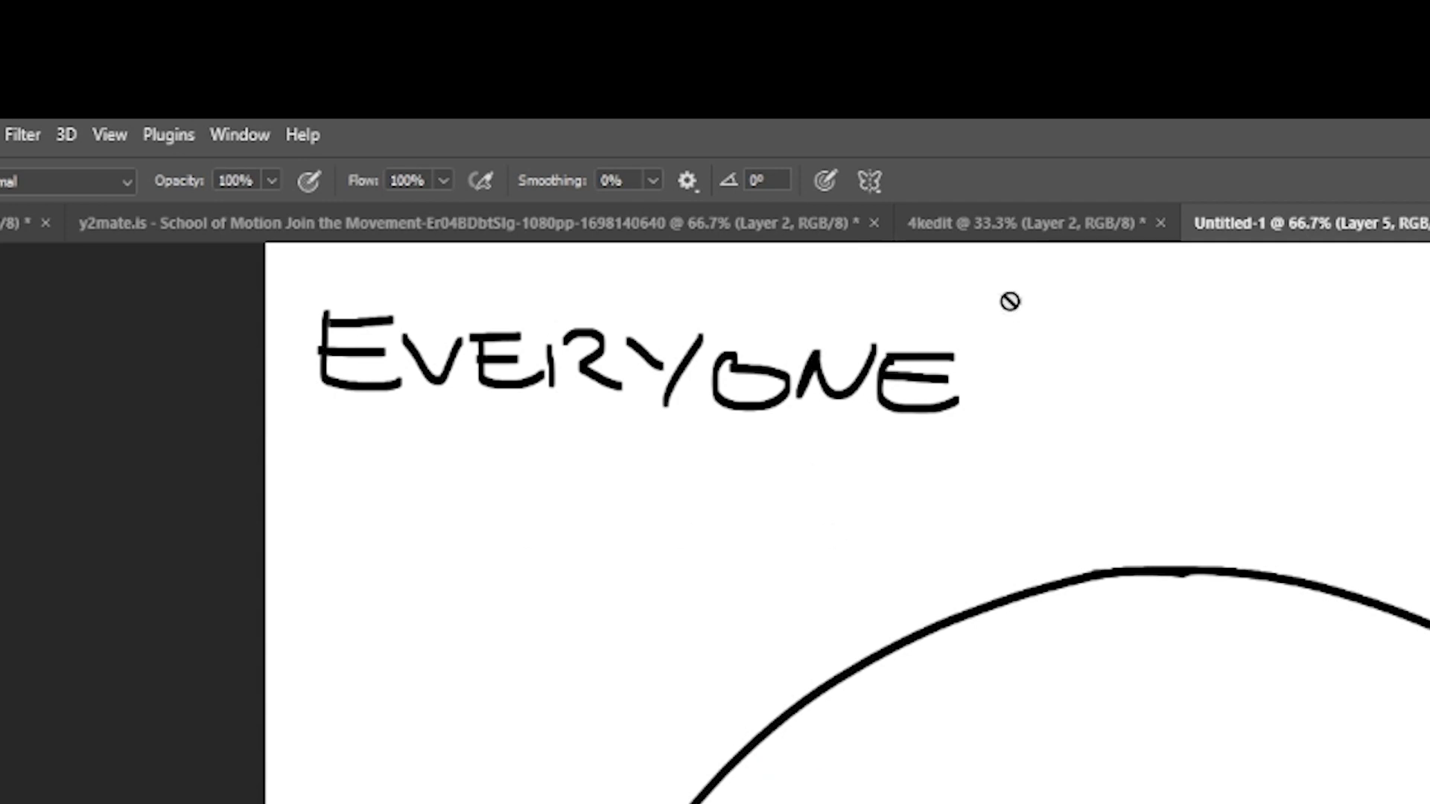
Bring up the 4kedit video and step back to the shop frame with Japanese credit subtitles
left_click(1047, 227)
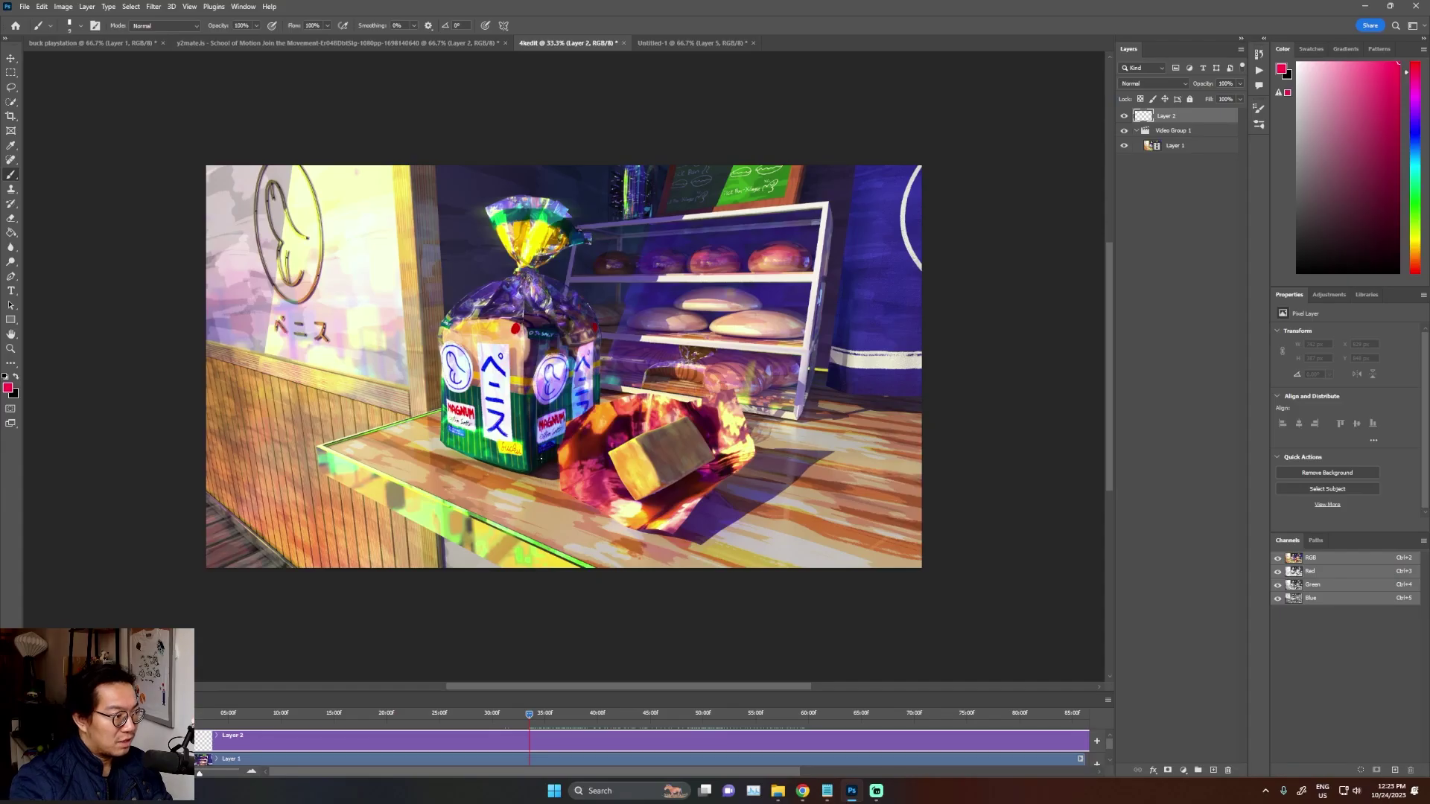
left_click(519, 716)
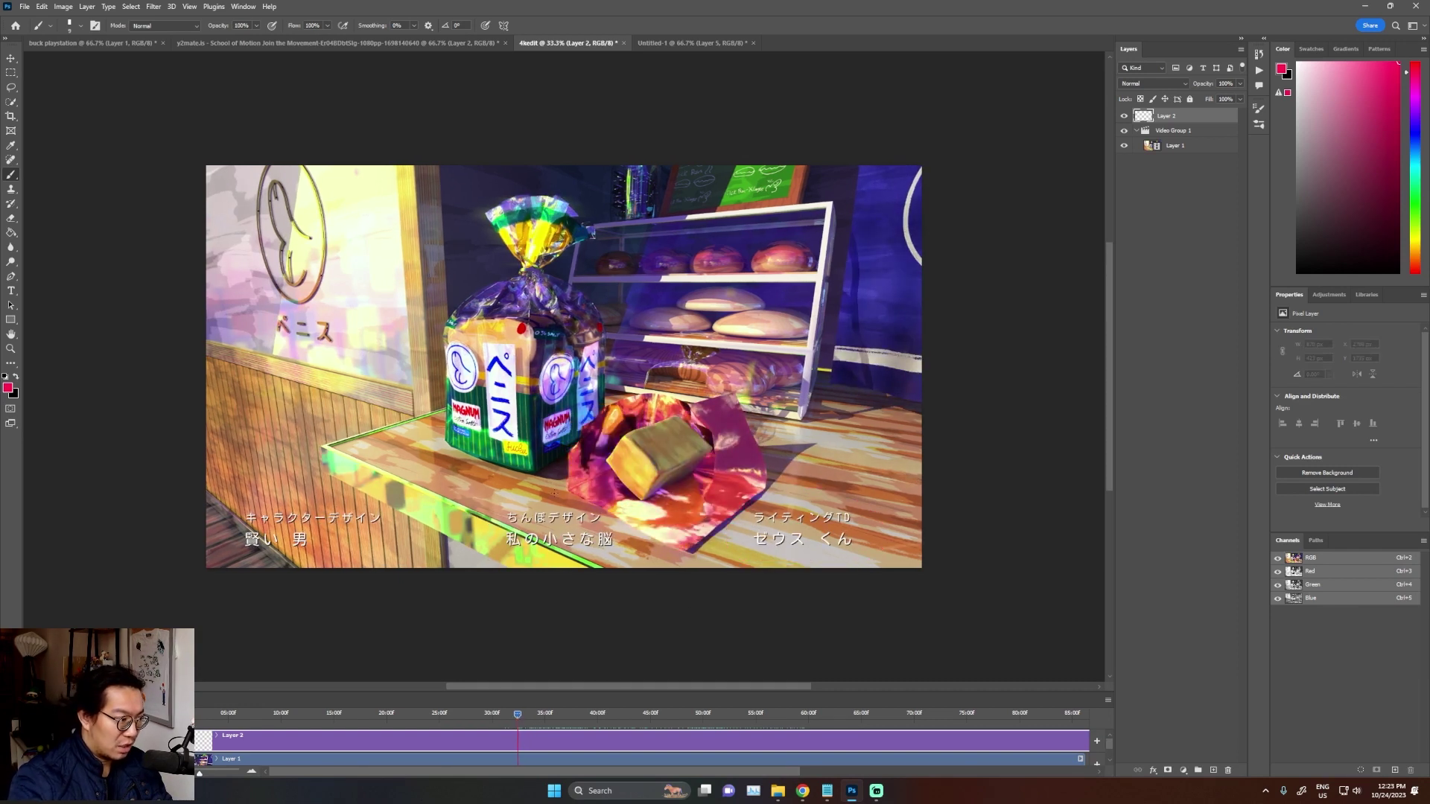
key("ctrl+Tab")
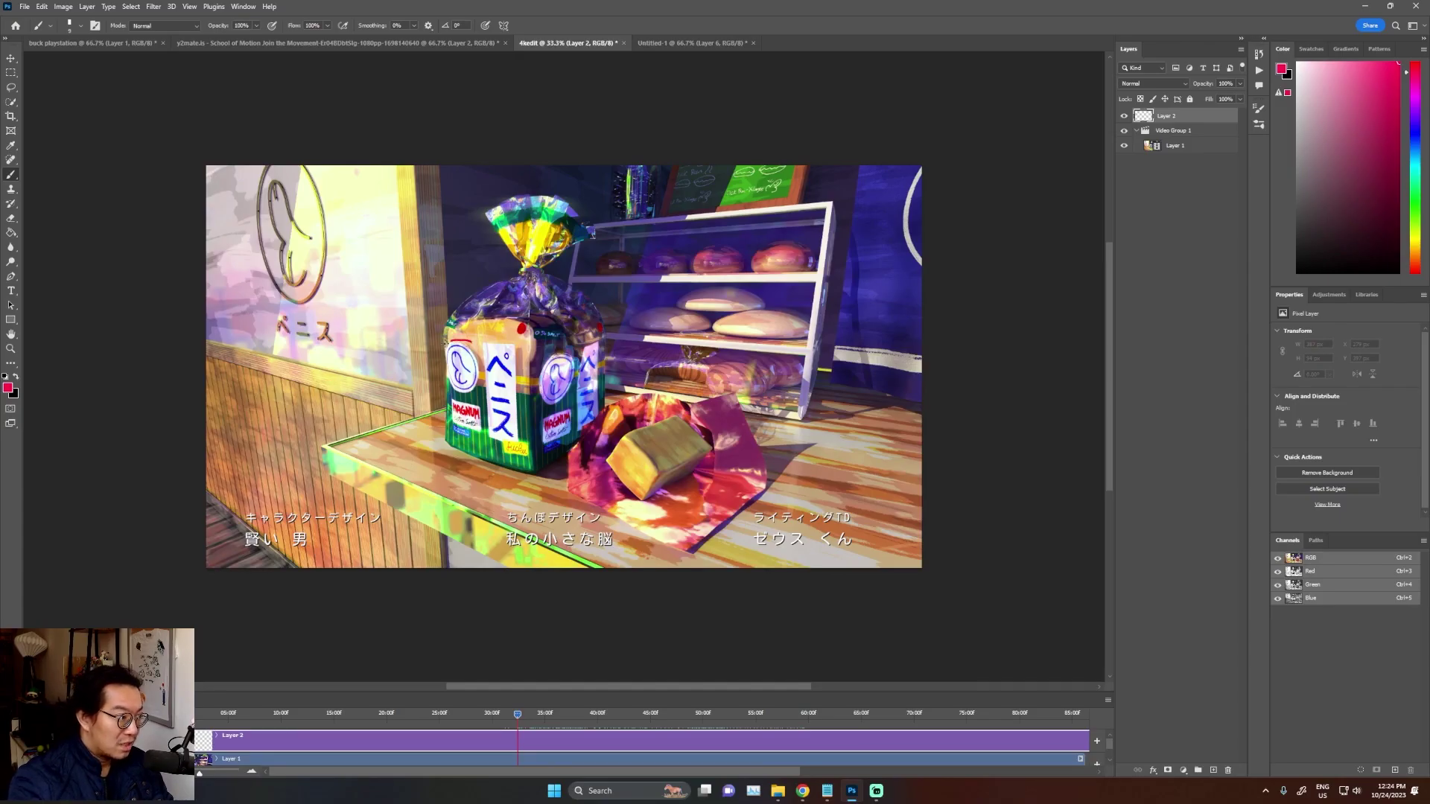
Circle the bread-bag label and wall logo in red, then advance the clip to the tea-cup scene
left_click_drag(448, 394, 509, 378)
left_click_drag(298, 181, 307, 183)
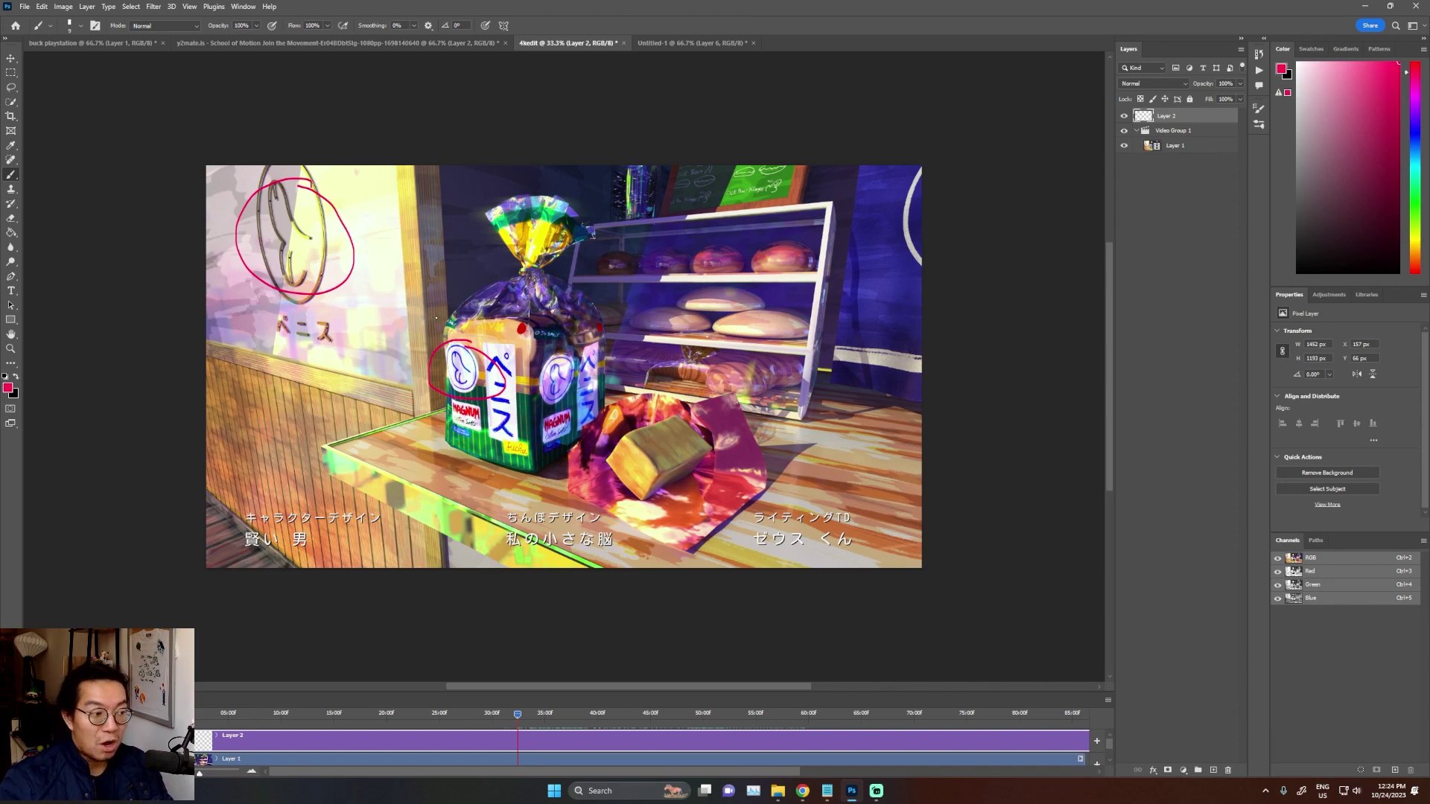
left_click(505, 713)
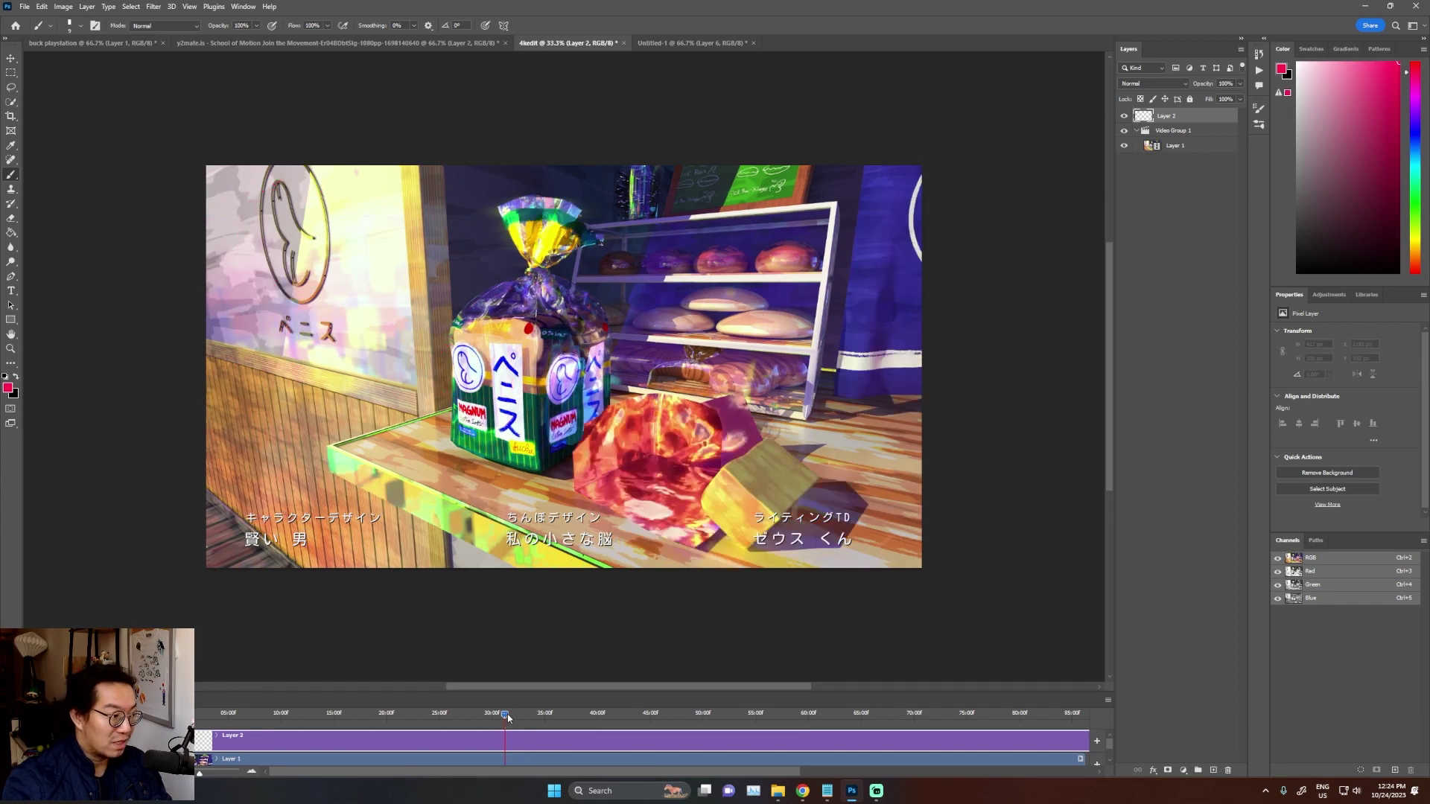
left_click_drag(508, 717, 613, 714)
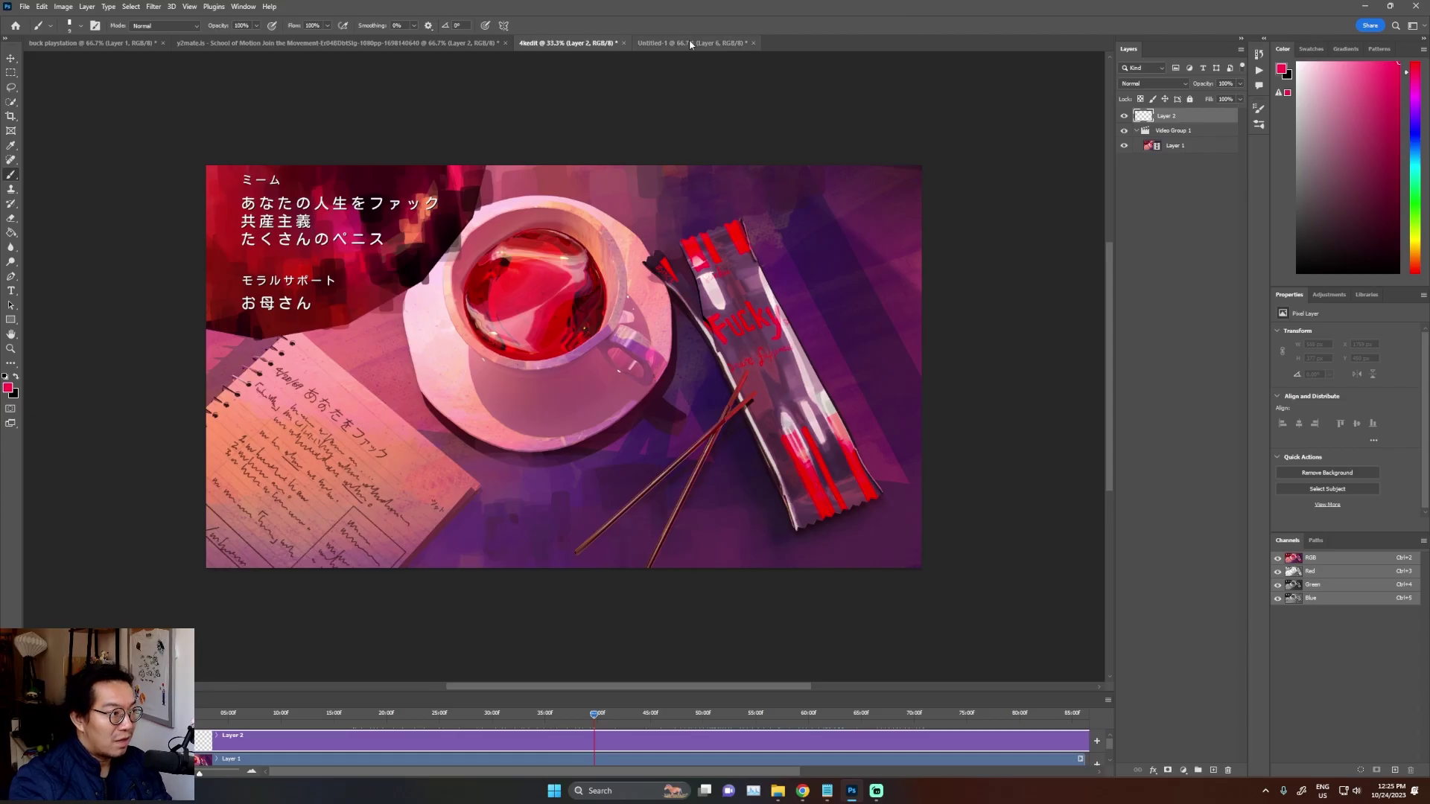
Overlay the Notepad credits translations on the frame with the circled Japanese character list
left_click(690, 41)
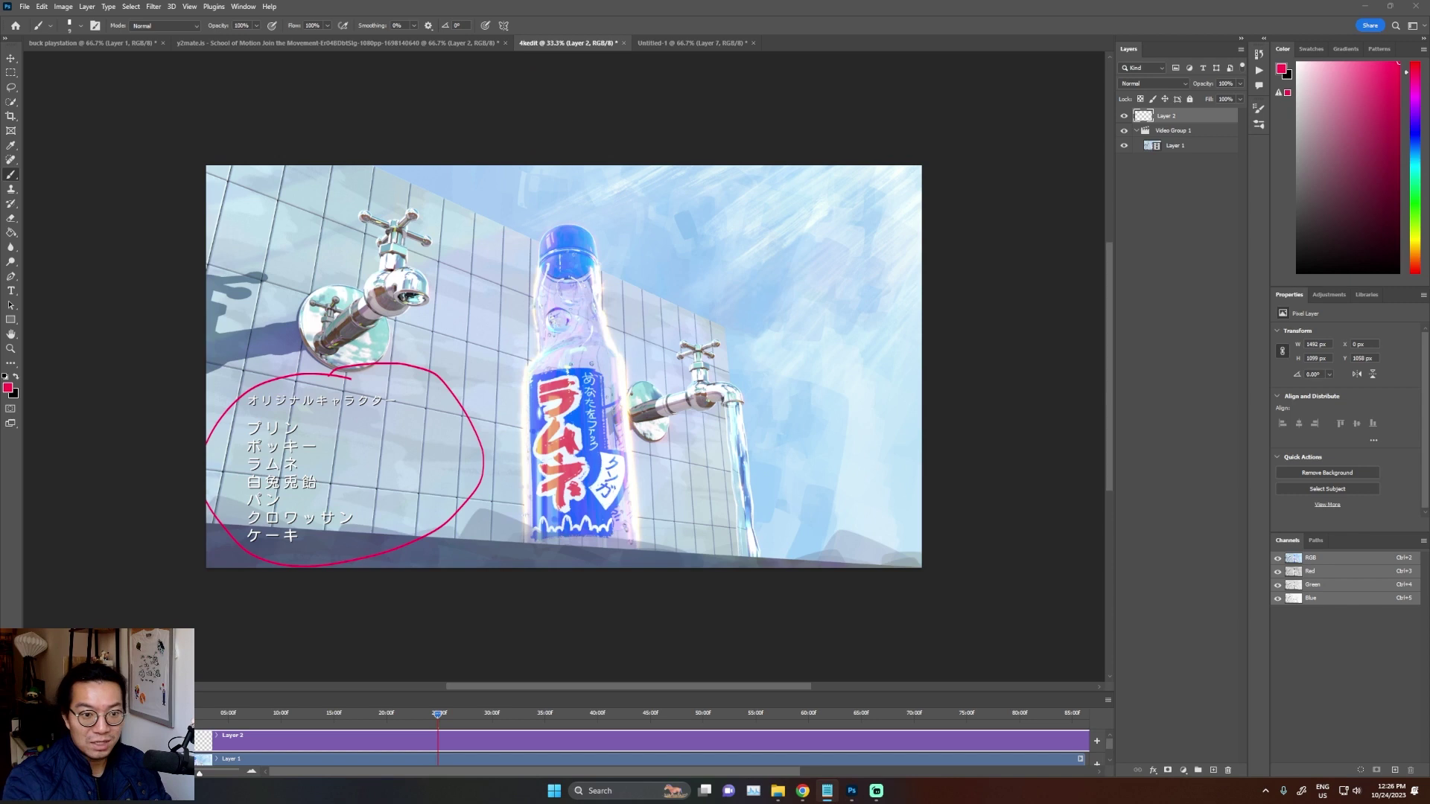
key("alt+Tab")
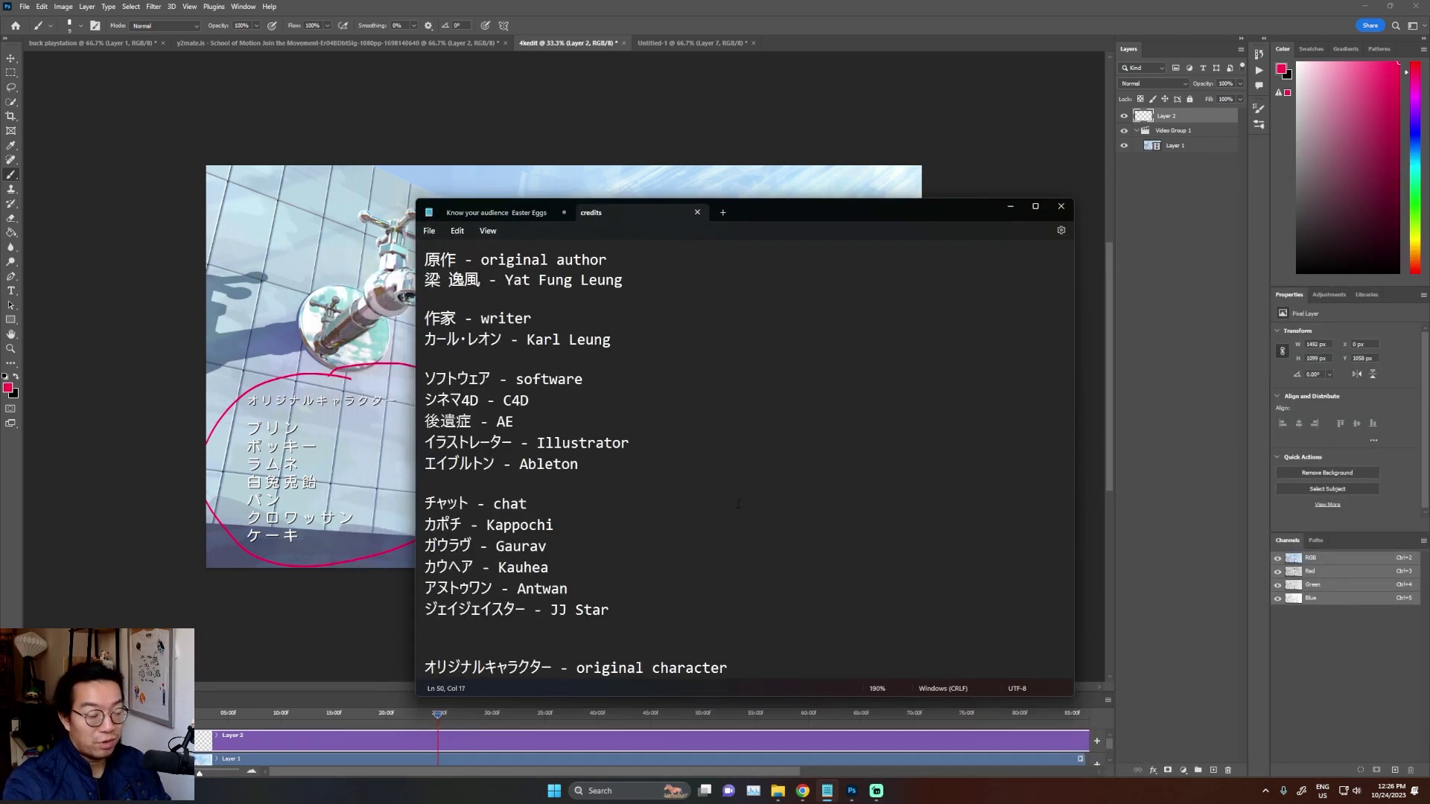
scroll(738, 504, "down", 3)
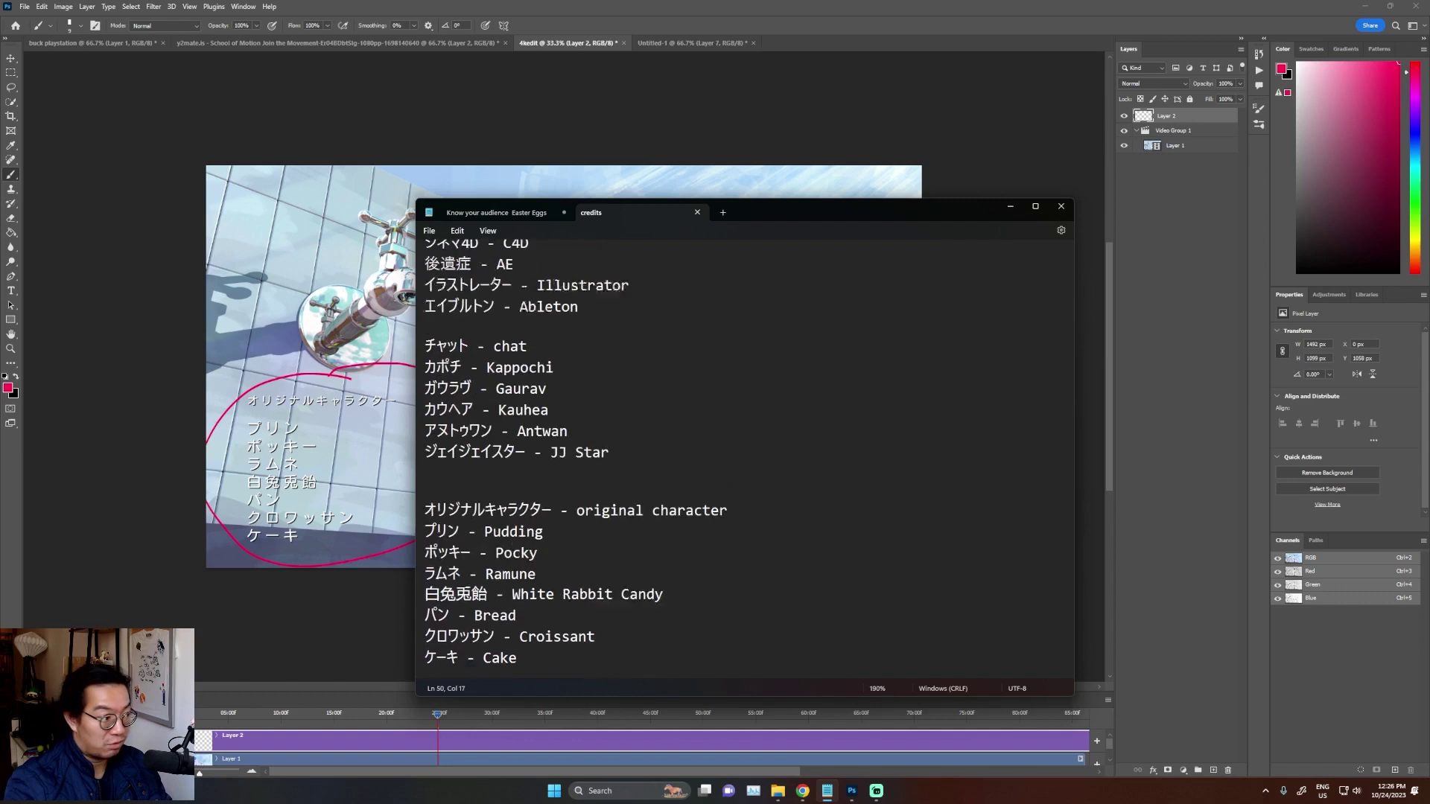
scroll(731, 469, "up", 3)
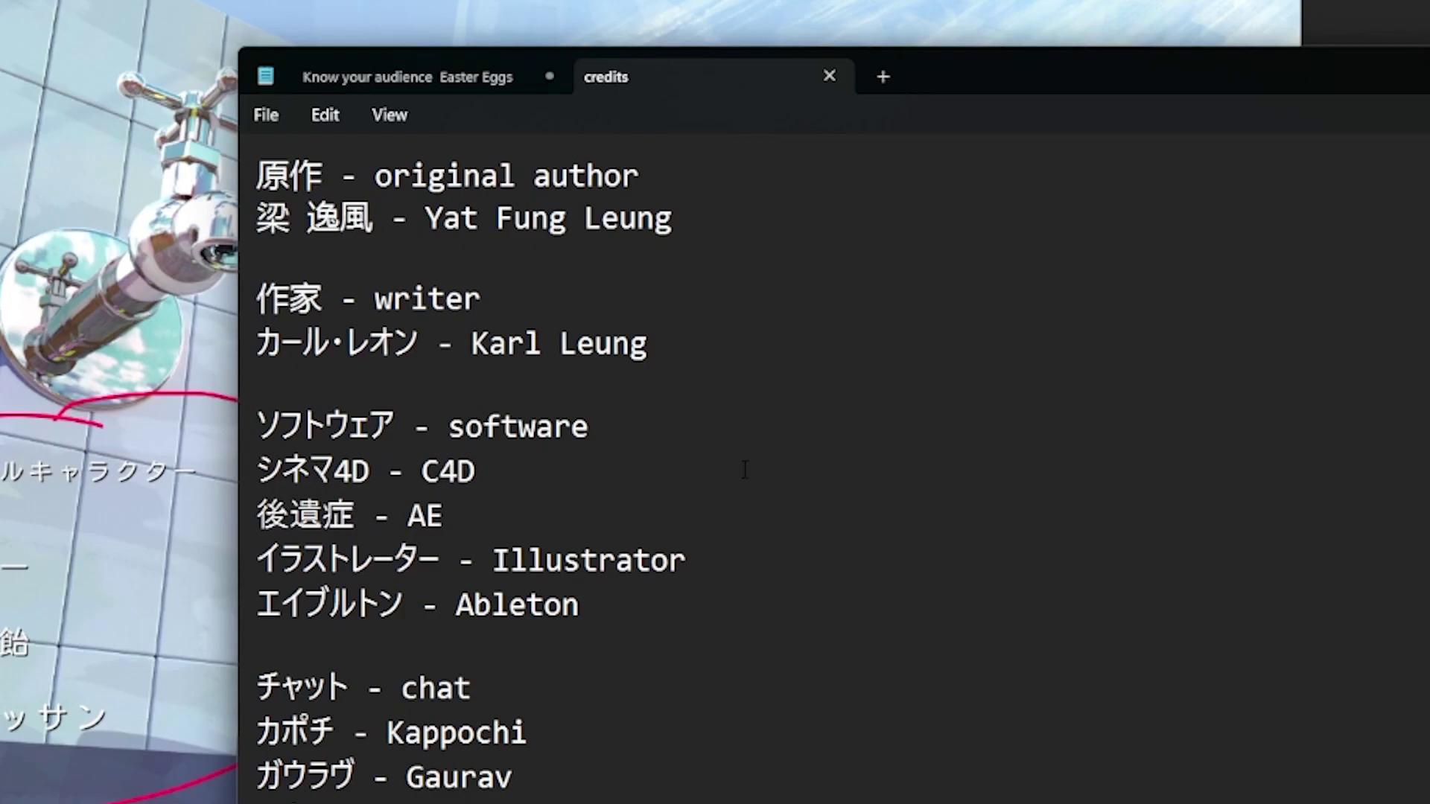
scroll(659, 402, "down", 1)
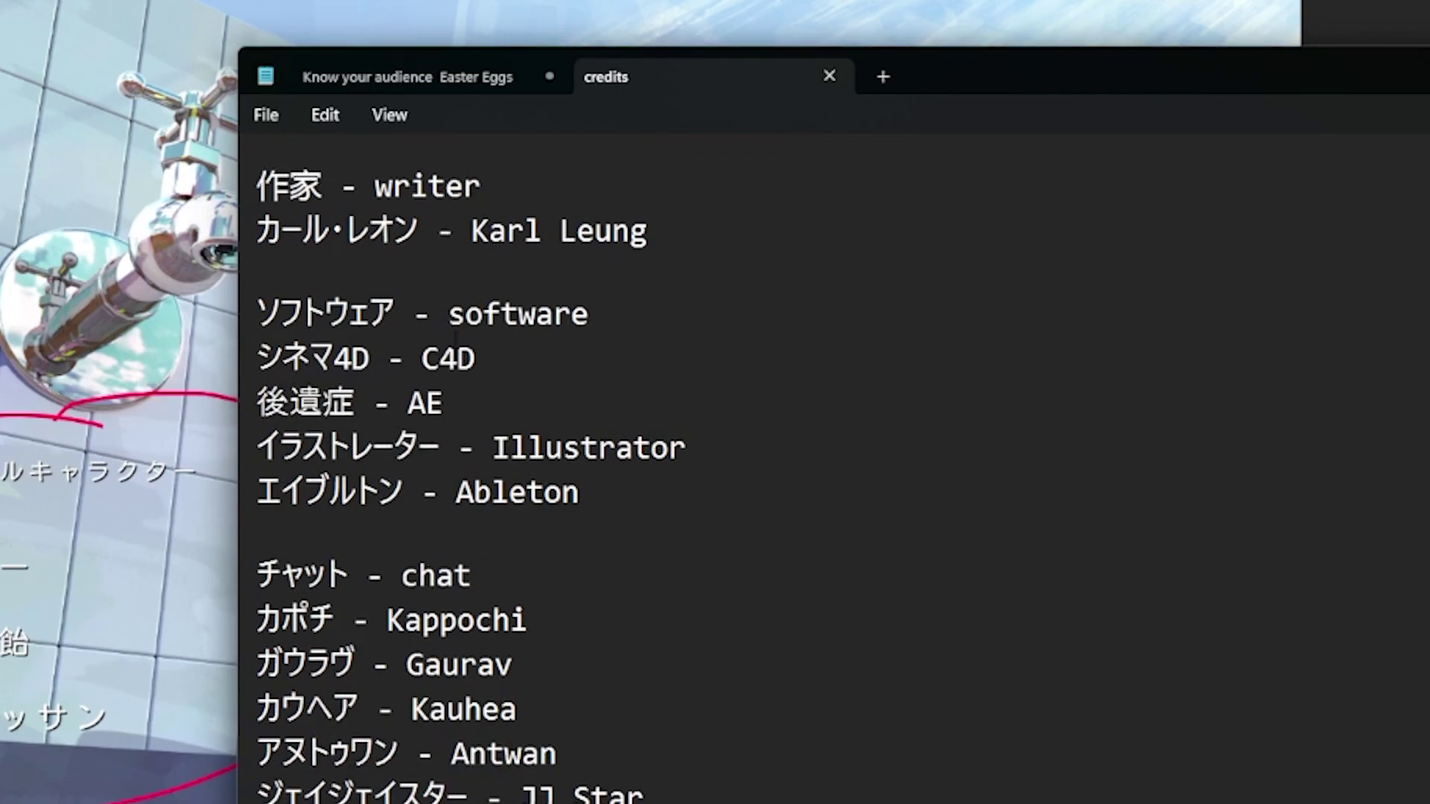
scroll(647, 580, "down", 5)
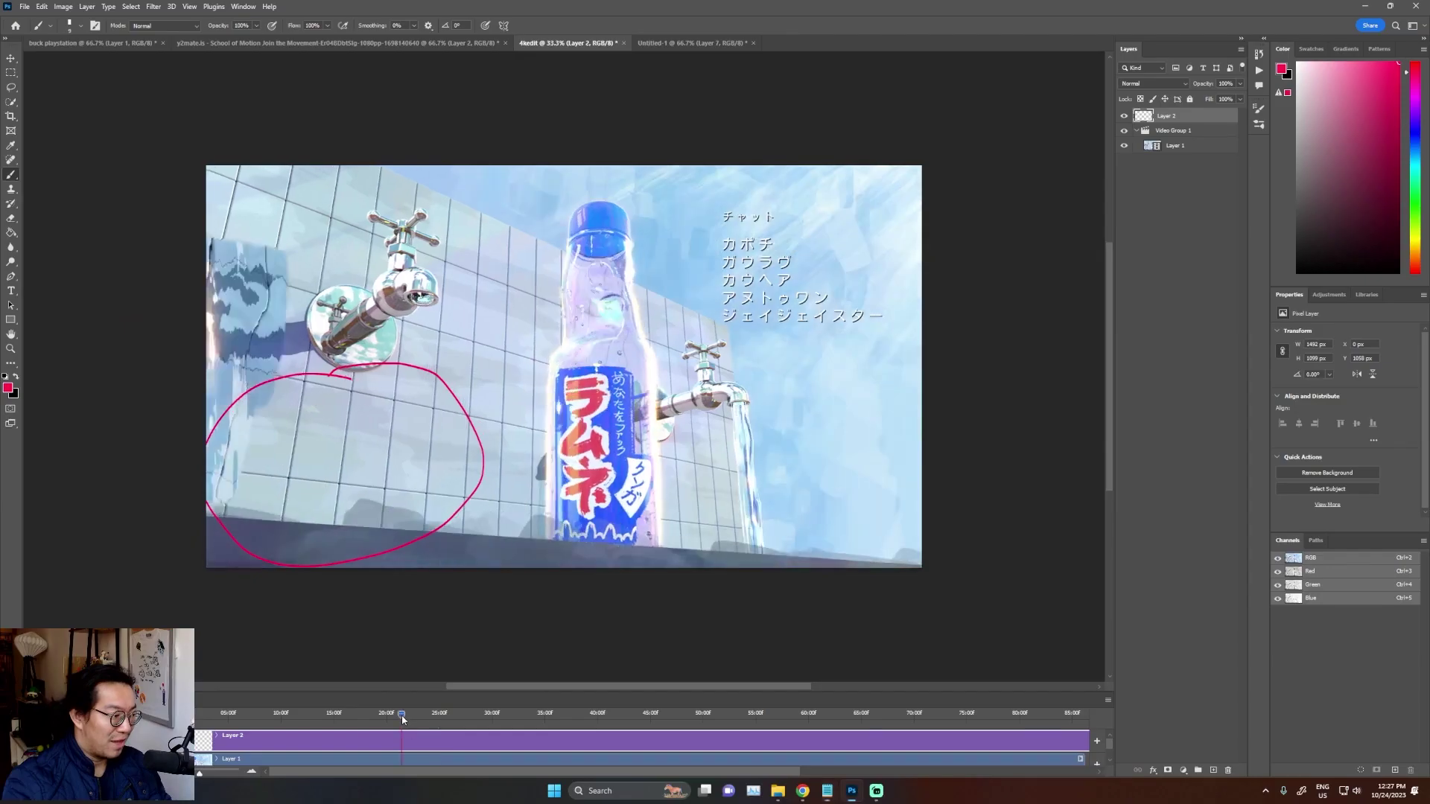
Scrub the anime clip back to the ramune bottle scene and then forward to a later scene
left_click_drag(403, 718, 488, 726)
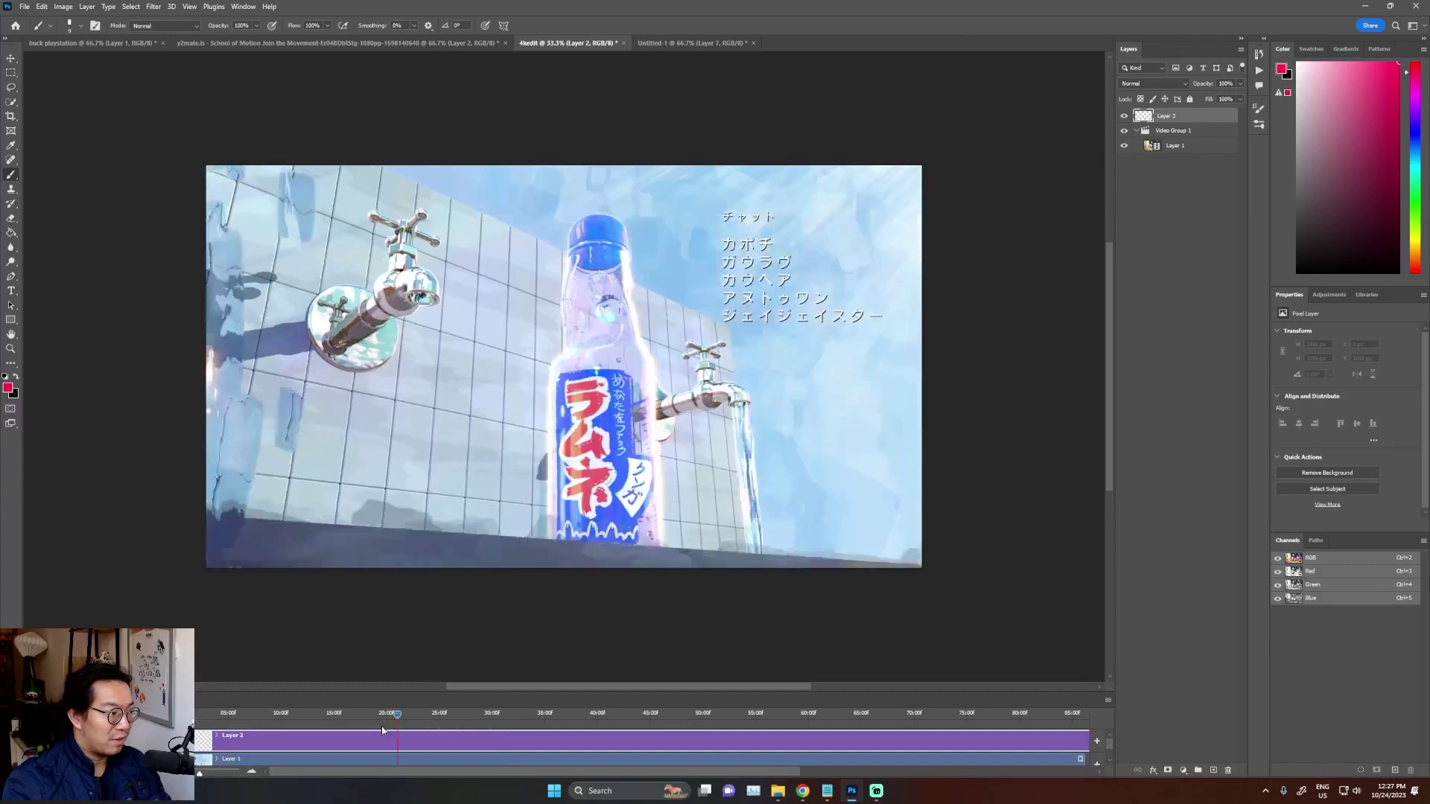
mouse_move(382, 730)
left_mouse_down()
mouse_move(436, 726)
mouse_move(408, 726)
left_mouse_up()
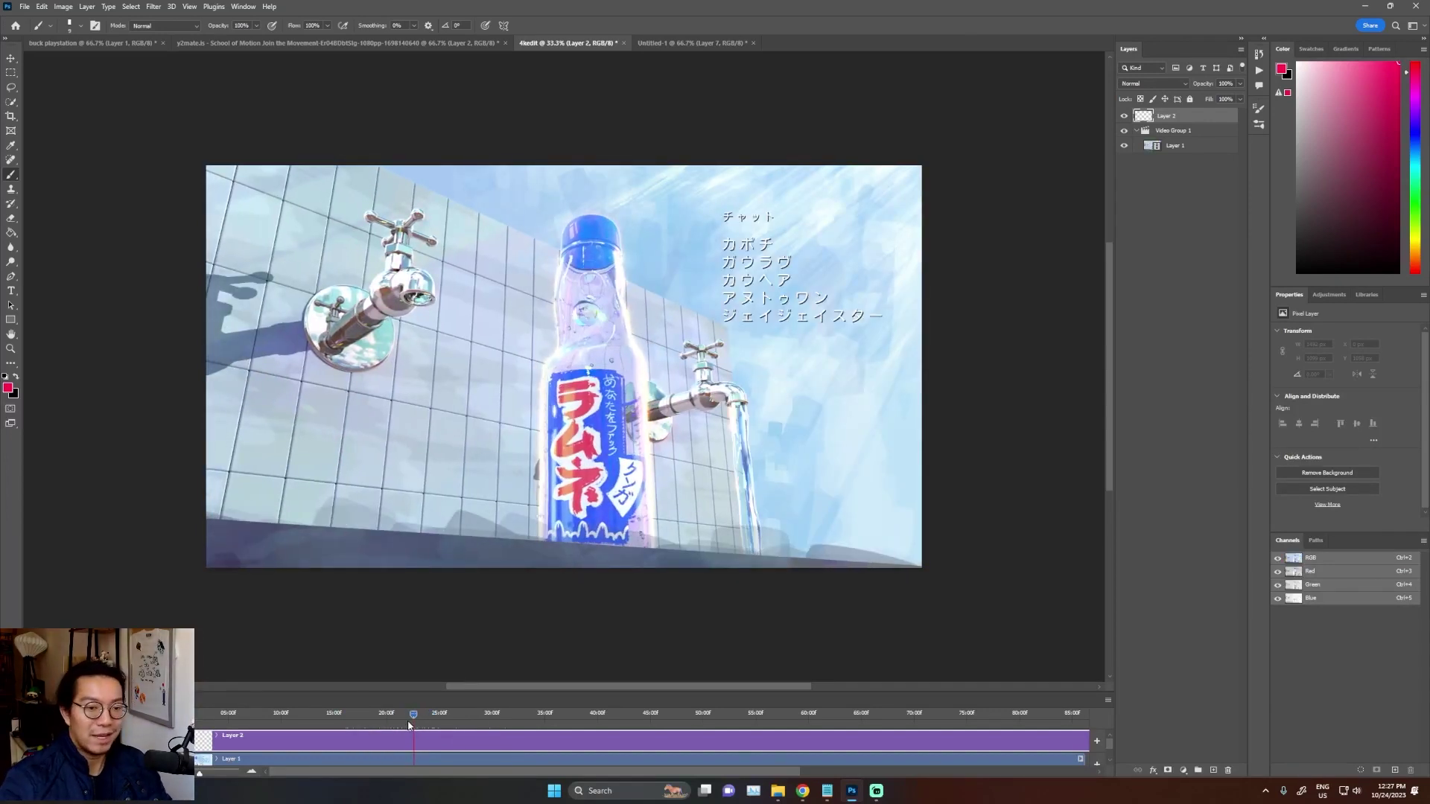
left_click_drag(408, 726, 508, 712)
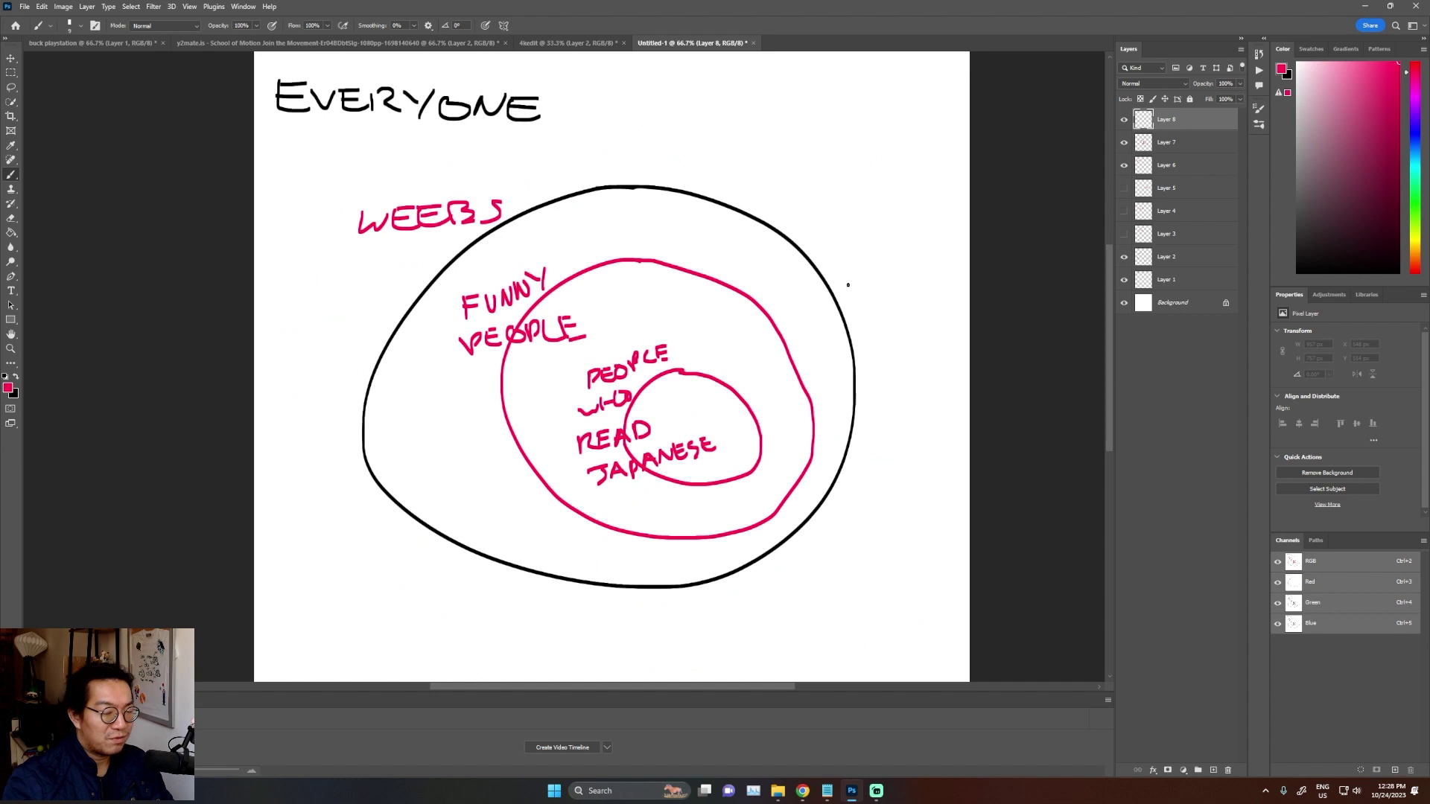
mouse_move(832, 90)
left_mouse_down()
mouse_move(740, 123)
mouse_move(884, 177)
mouse_move(831, 90)
left_mouse_up()
mouse_move(924, 102)
left_mouse_down()
mouse_move(858, 129)
mouse_move(971, 187)
mouse_move(905, 94)
left_mouse_up()
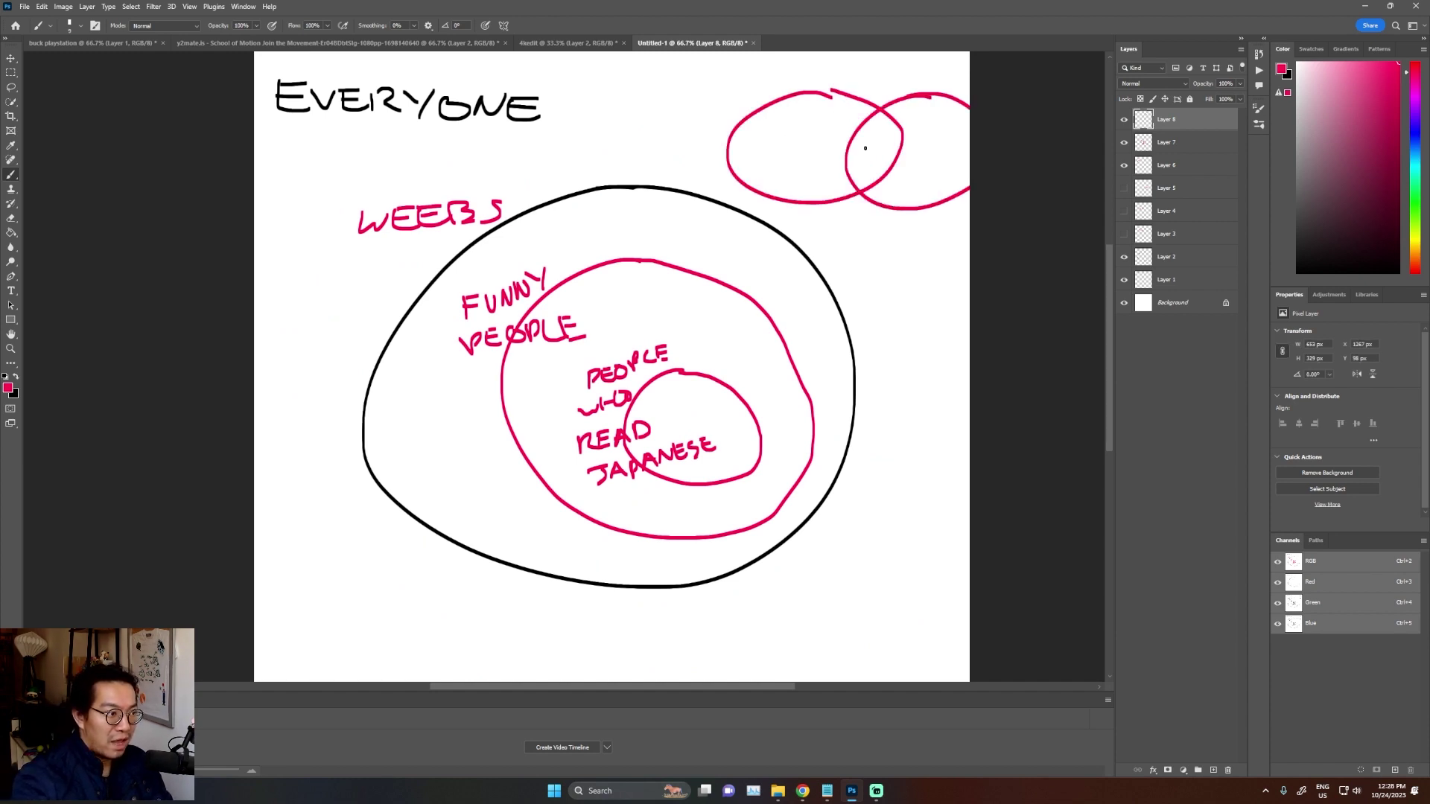
left_click_drag(877, 156, 879, 159)
left_click_drag(866, 153, 866, 216)
key("ctrl+z")
key("ctrl+z")
key("ctrl+z")
key("ctrl+z")
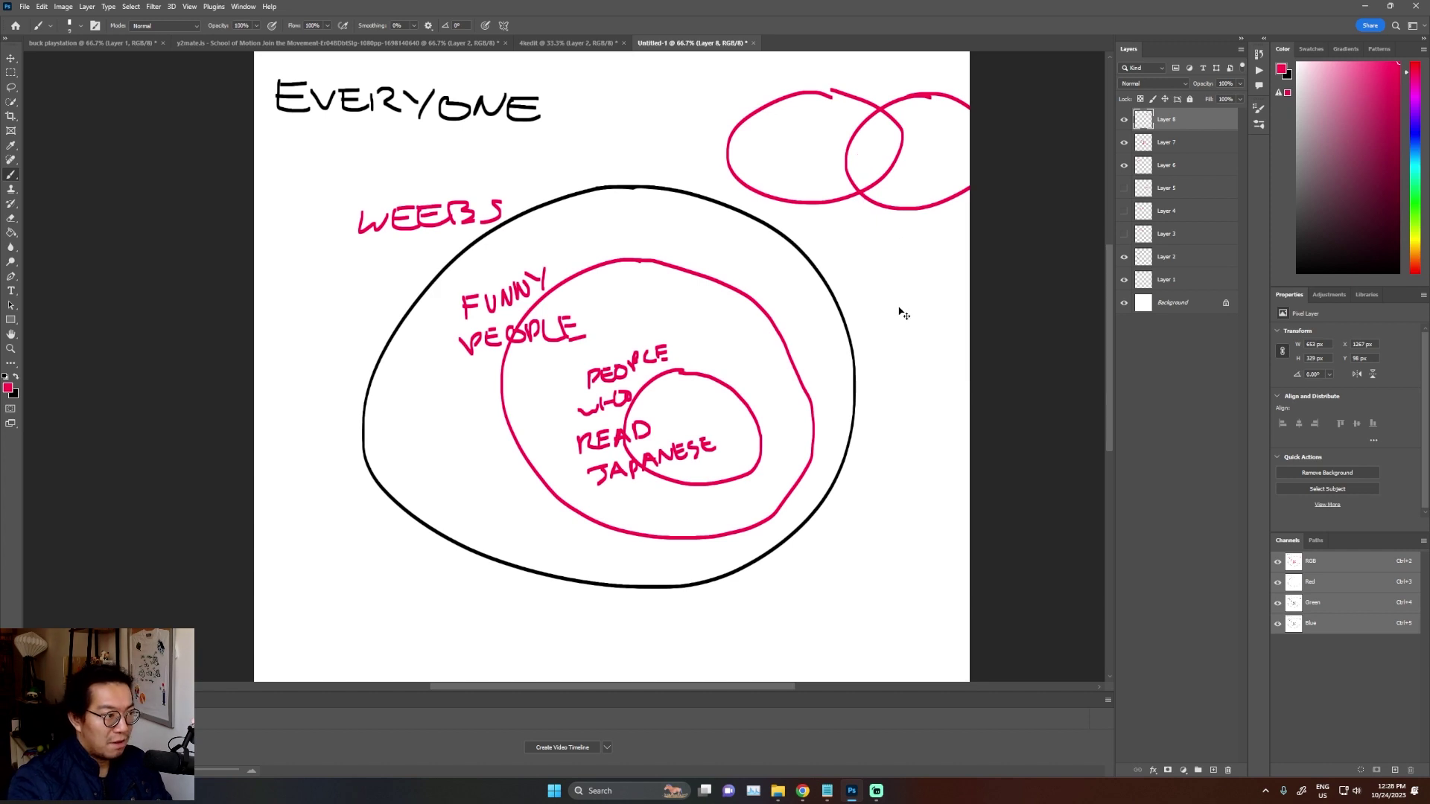